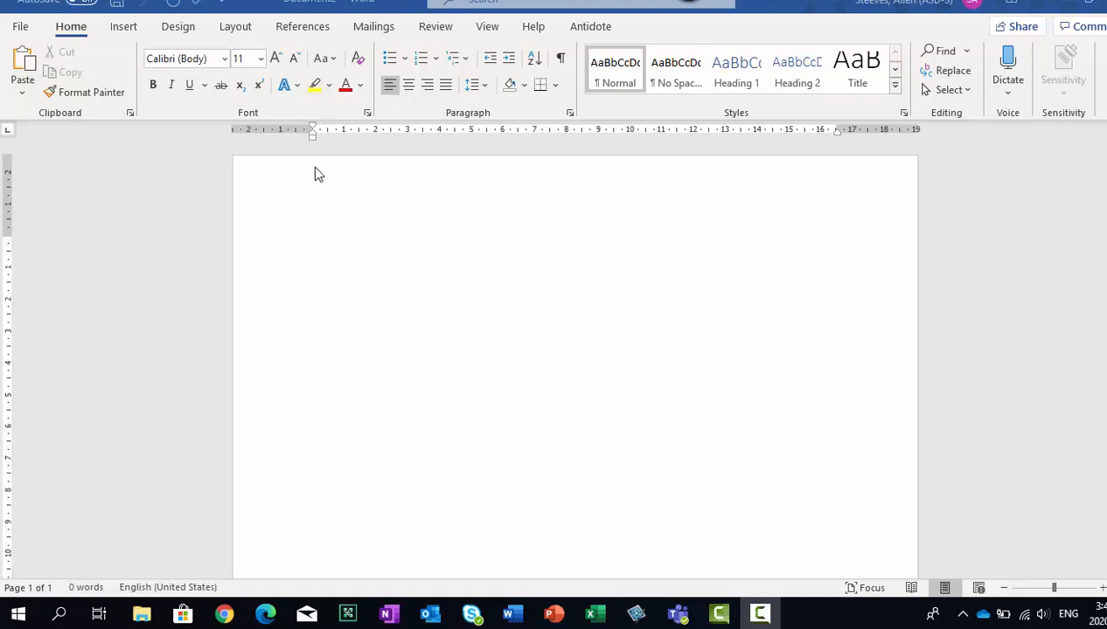
Set the blank document's paper size to A4 (21 cm x 29.7 cm).
click(192, 29)
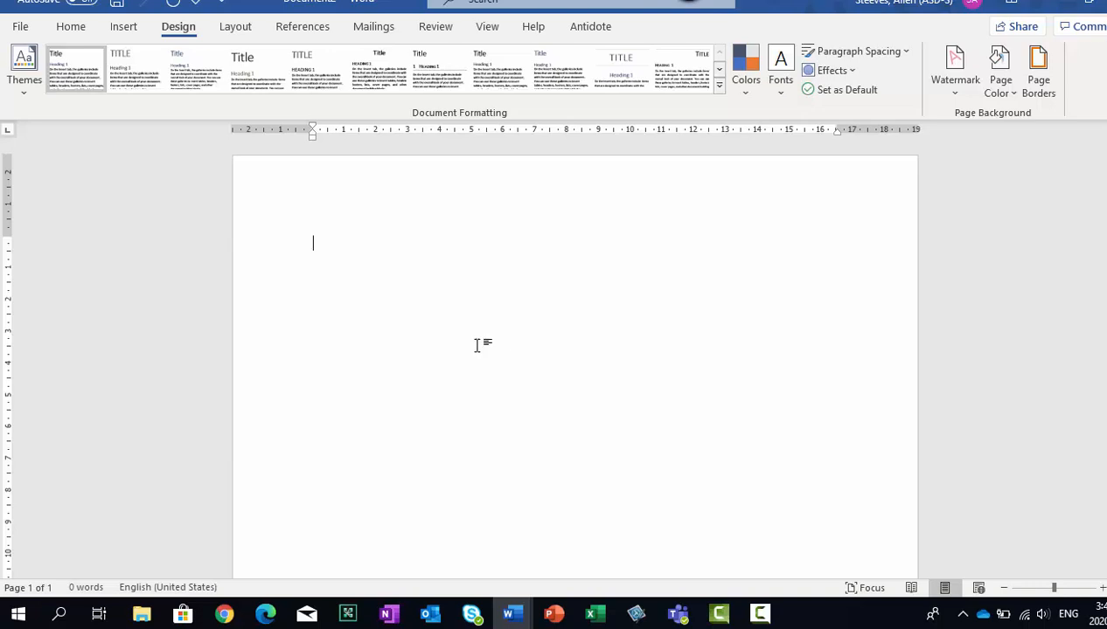
click(234, 27)
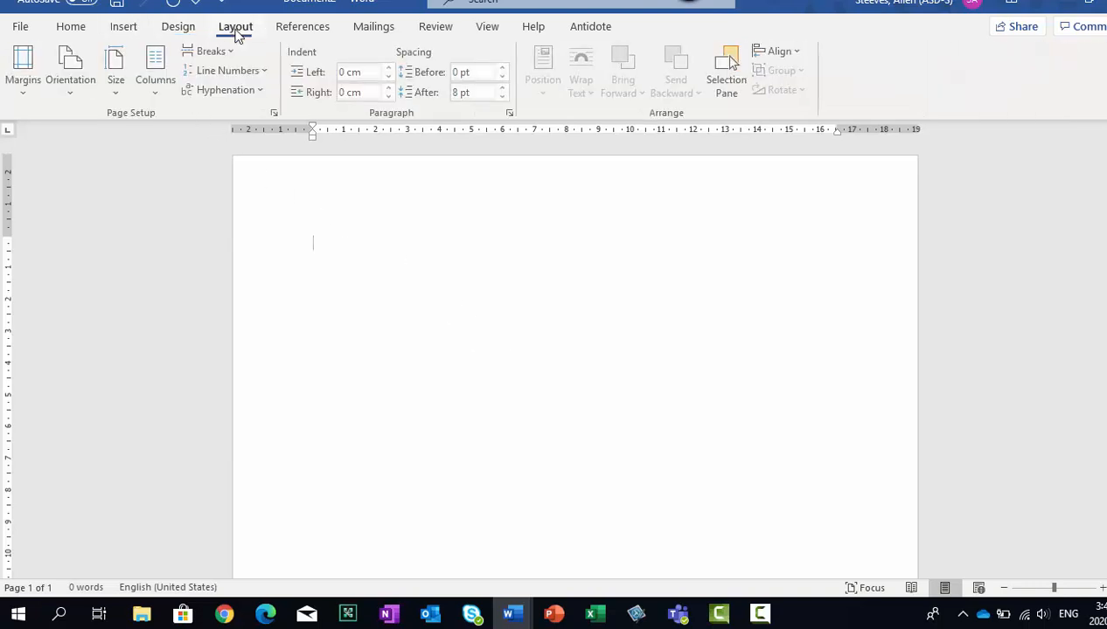
click(121, 95)
click(118, 92)
click(118, 91)
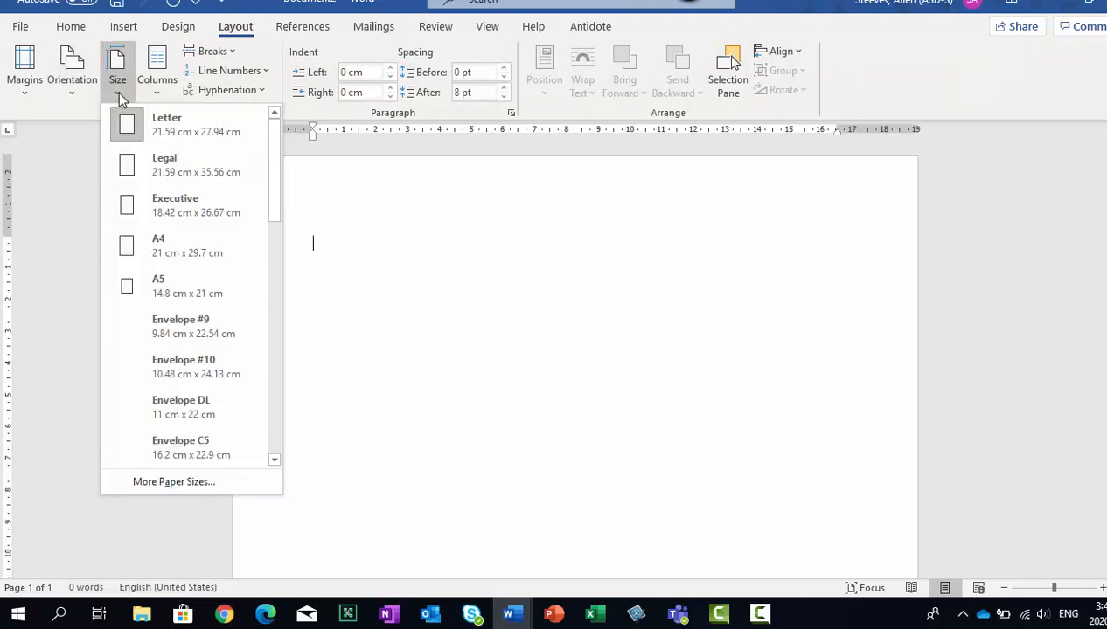
click(192, 254)
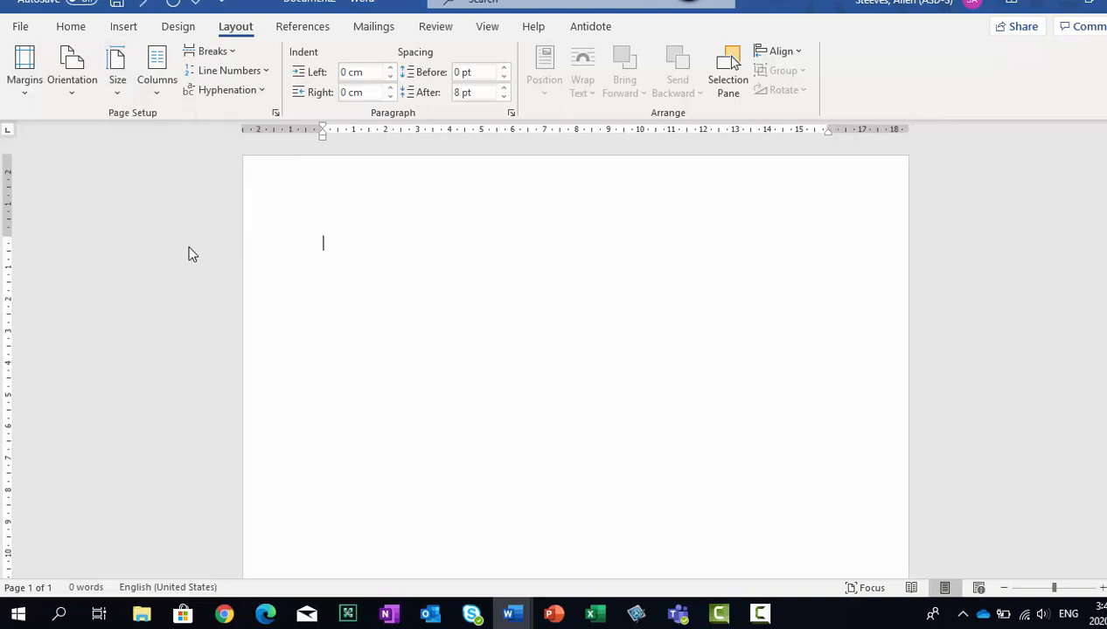
Change the page orientation to Landscape and apply the Narrow margins preset of 1.27 cm on every side.
click(175, 26)
click(235, 27)
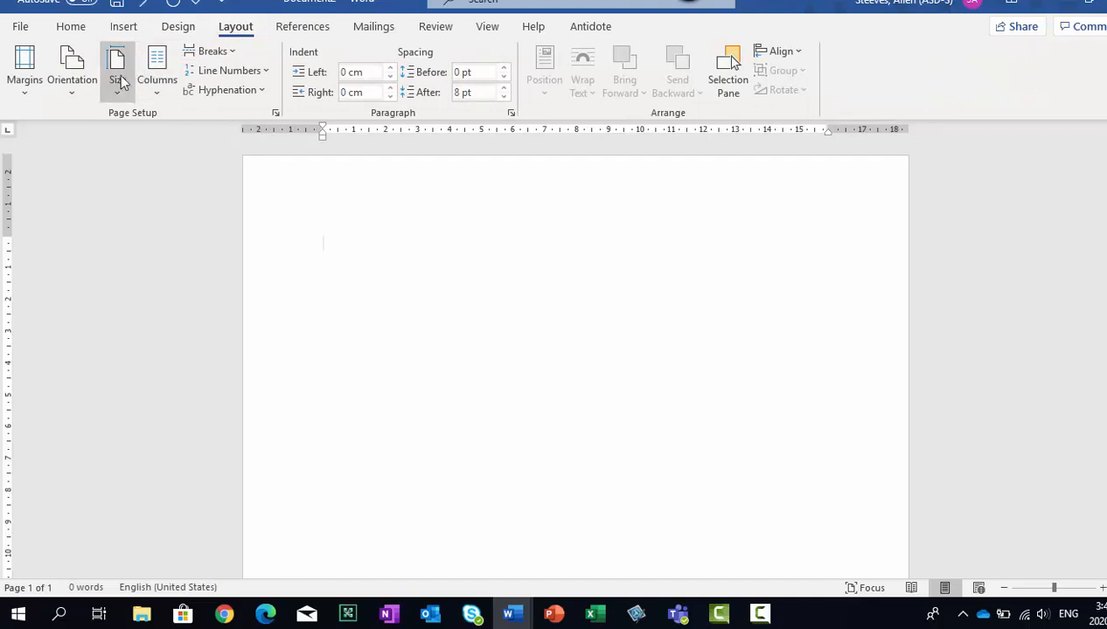
click(71, 86)
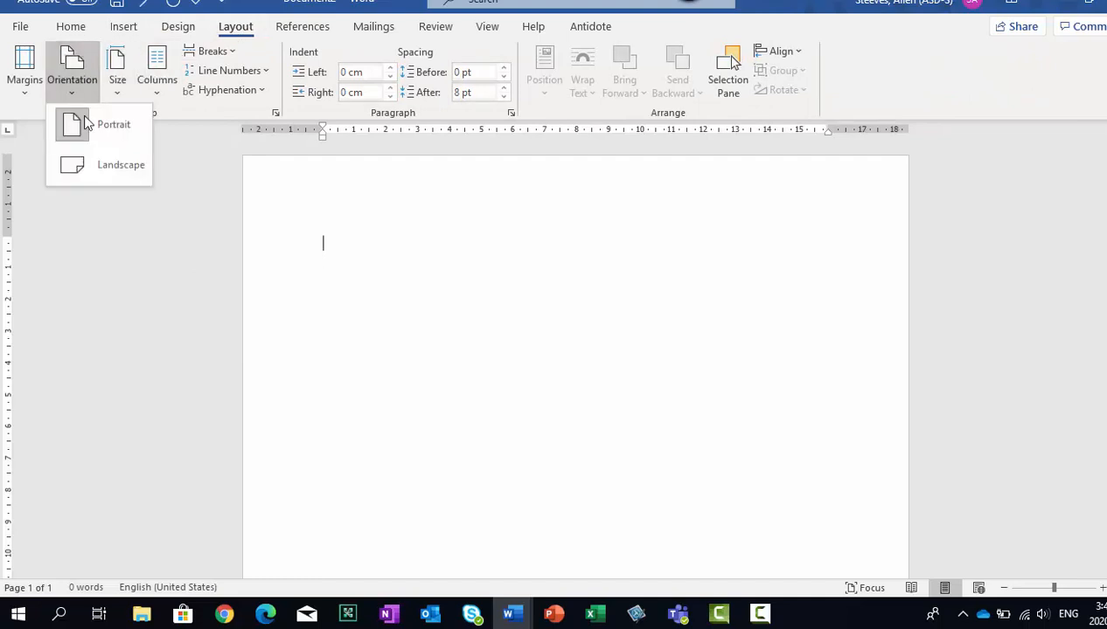
click(99, 165)
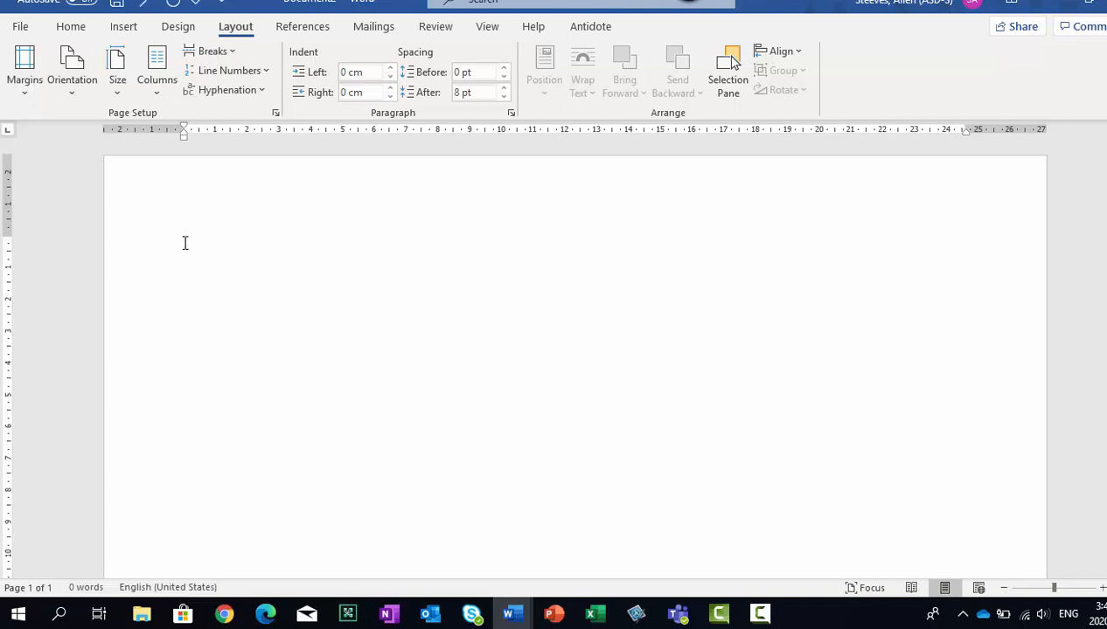
click(25, 91)
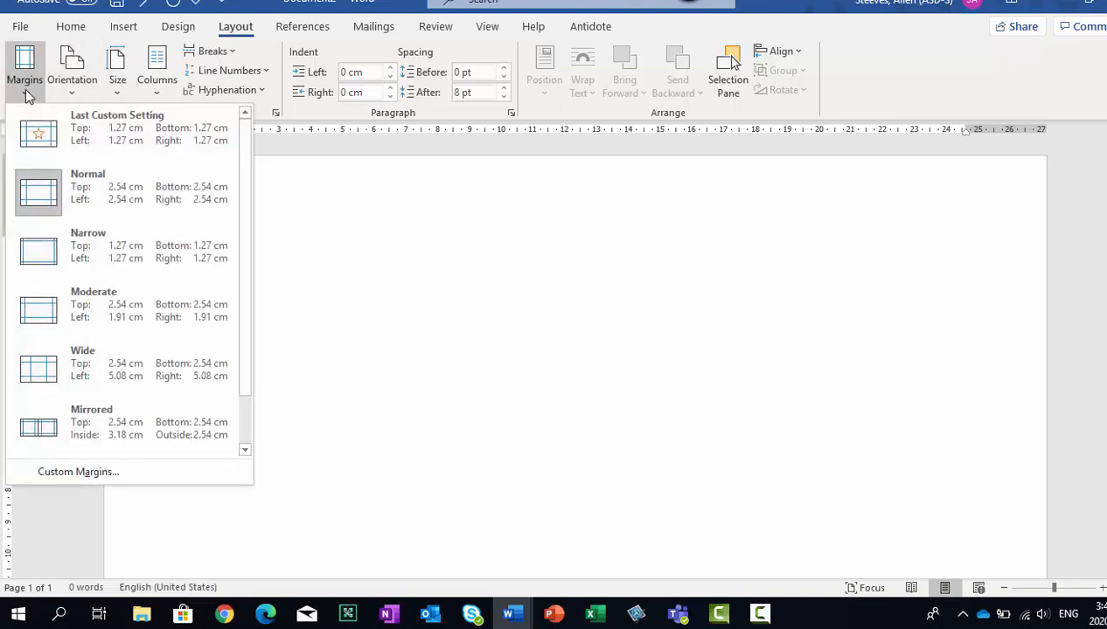
click(101, 259)
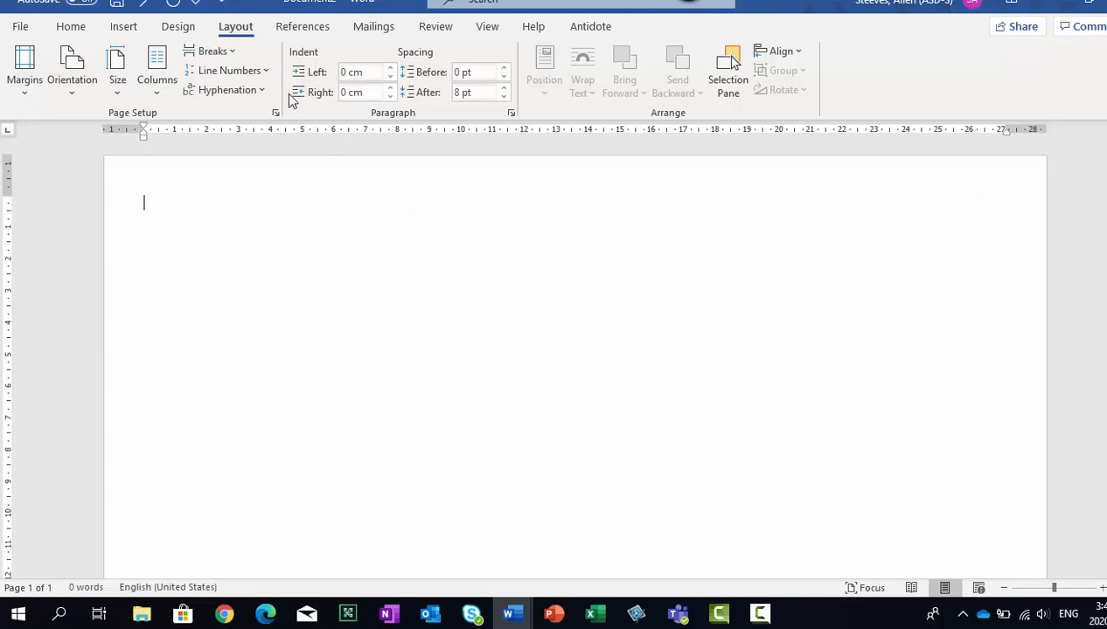
Insert the built-in Simple Text Box on the landscape page, with the whole page in view.
click(124, 28)
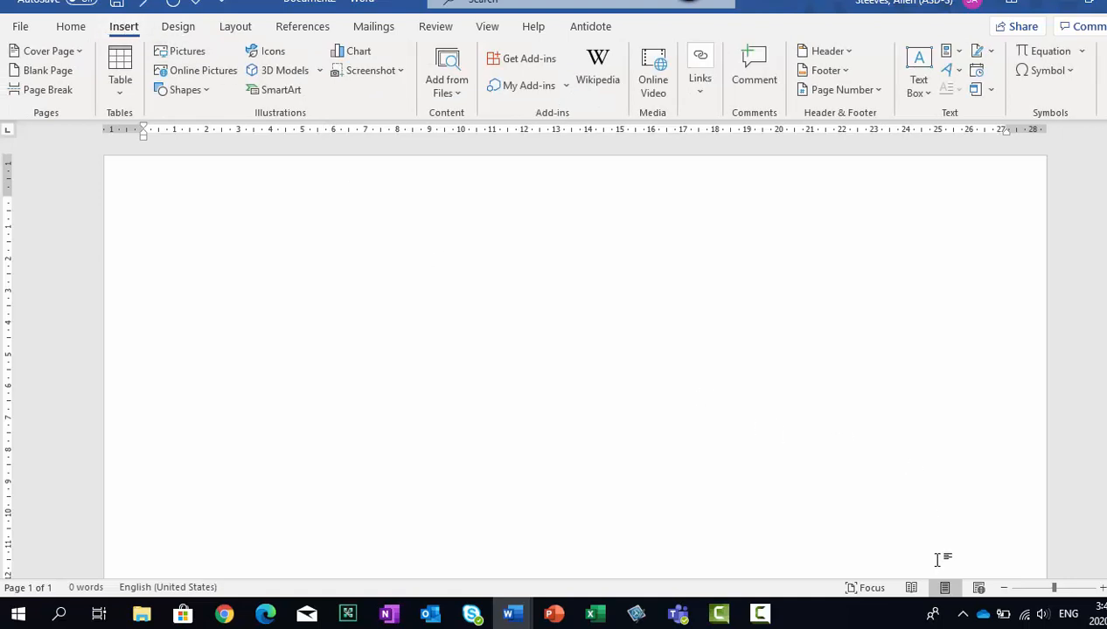
click(1003, 589)
click(1004, 588)
click(1003, 588)
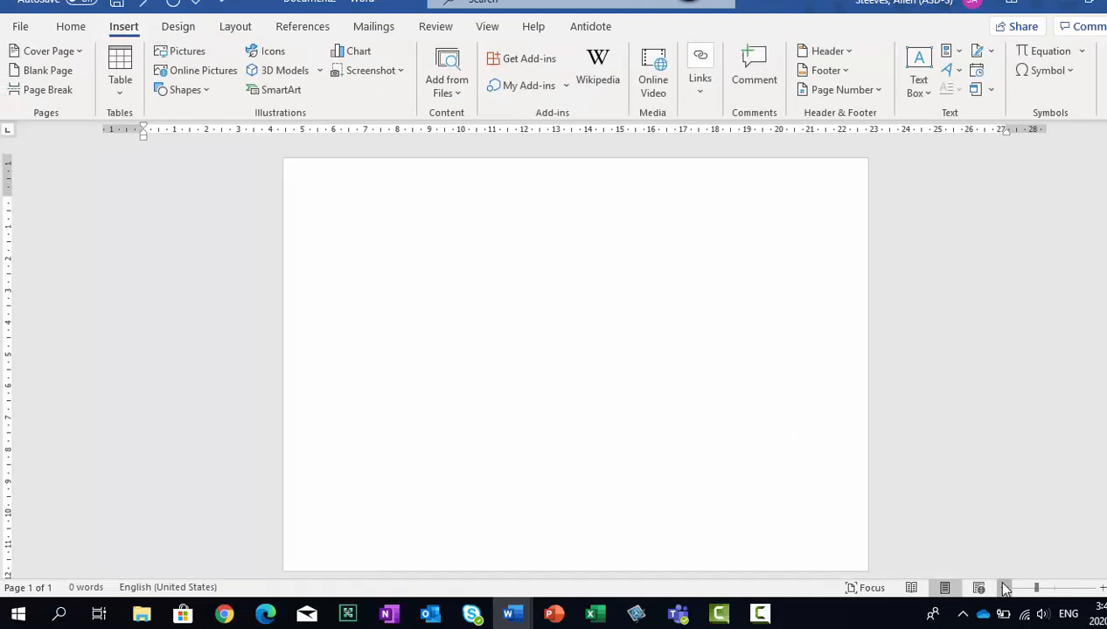
click(1003, 589)
click(1004, 588)
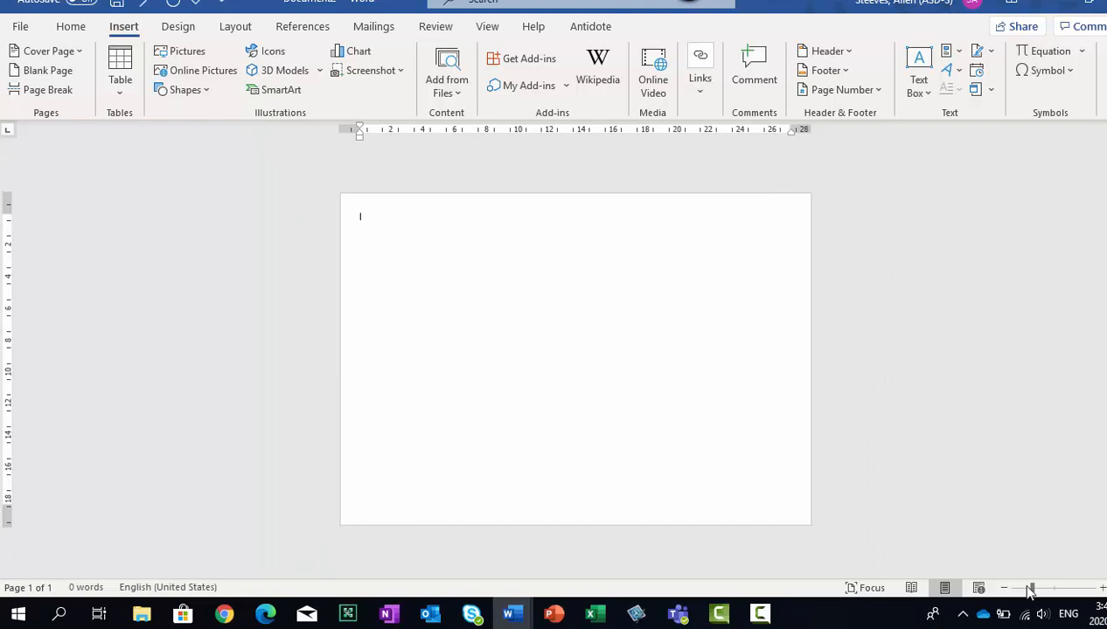
click(1101, 590)
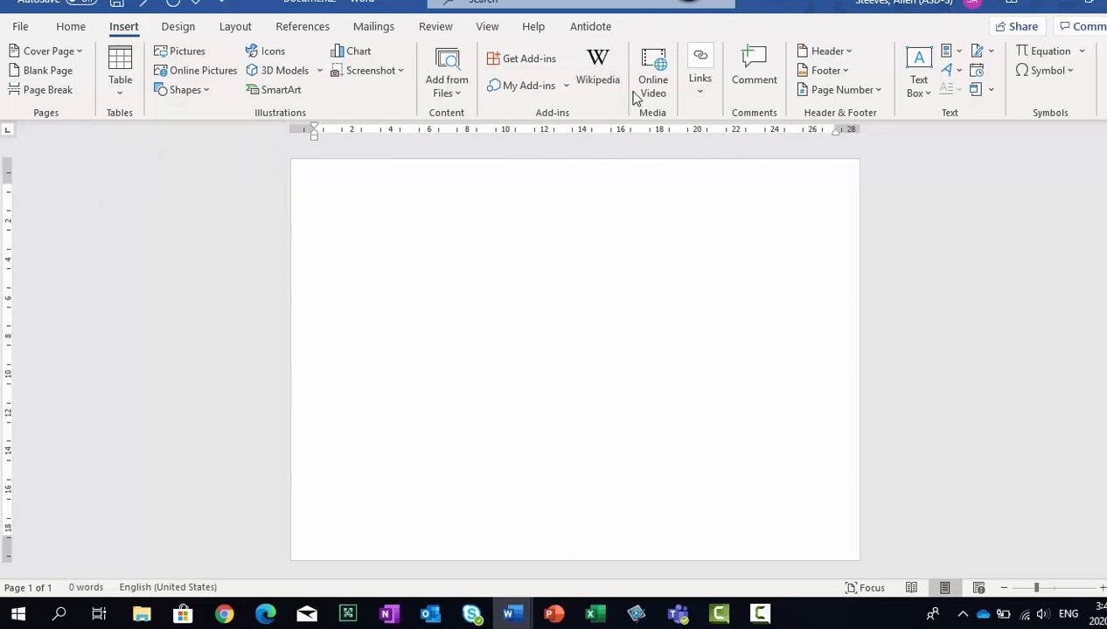
click(923, 93)
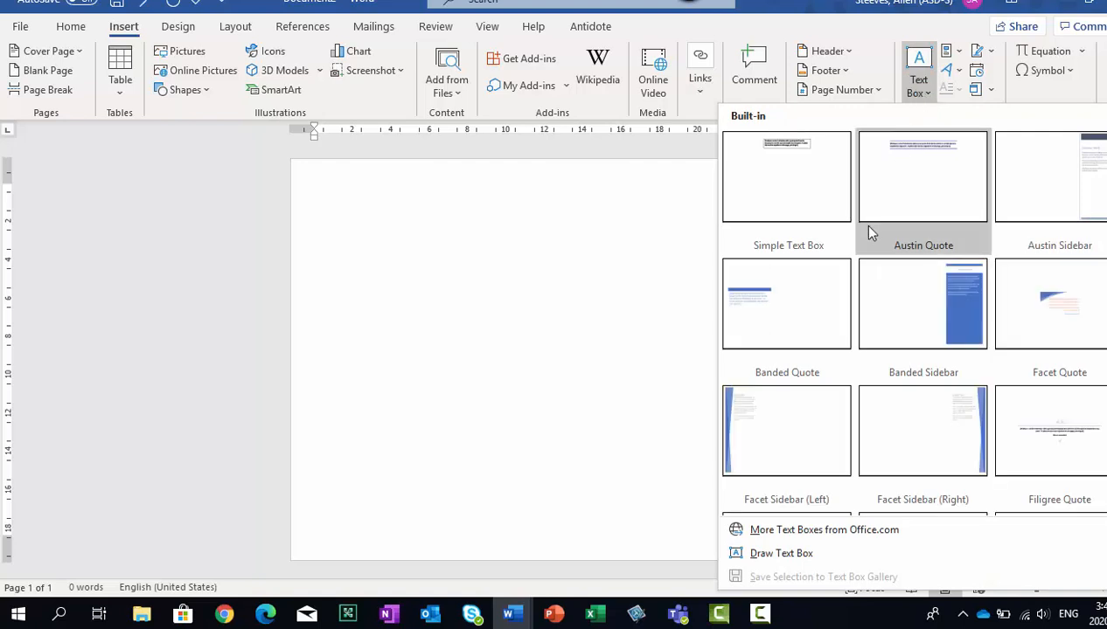
scroll(841, 272, down, 5)
scroll(841, 272, up, 5)
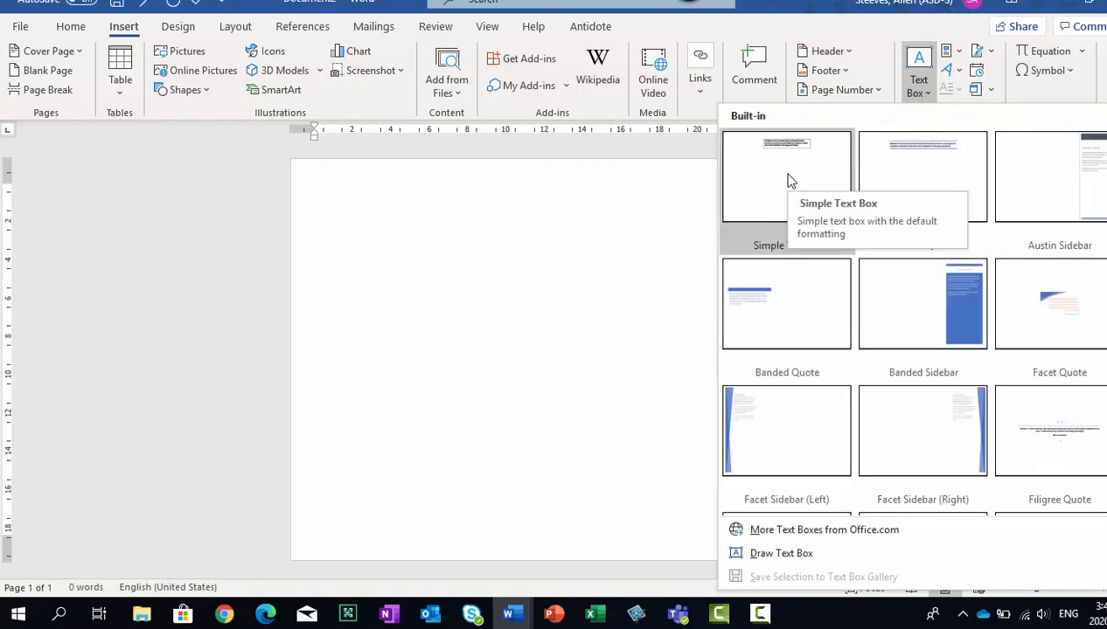
click(790, 180)
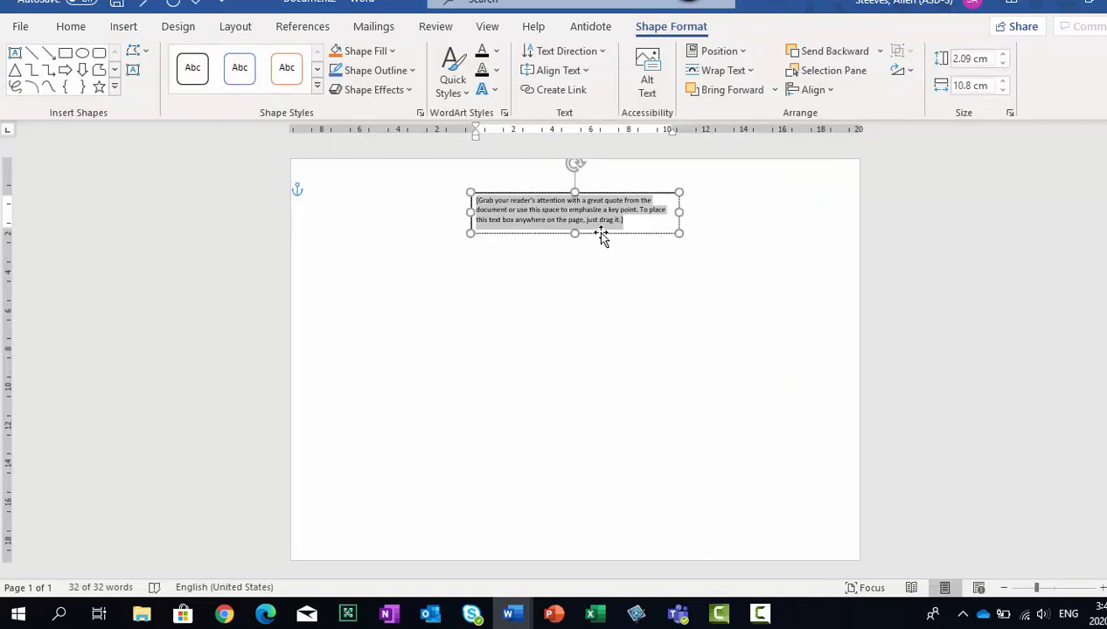
Move the text box to the page's upper-left margin corner and stretch it to the bottom margin, about 19 cm high.
drag(595, 234, 441, 246)
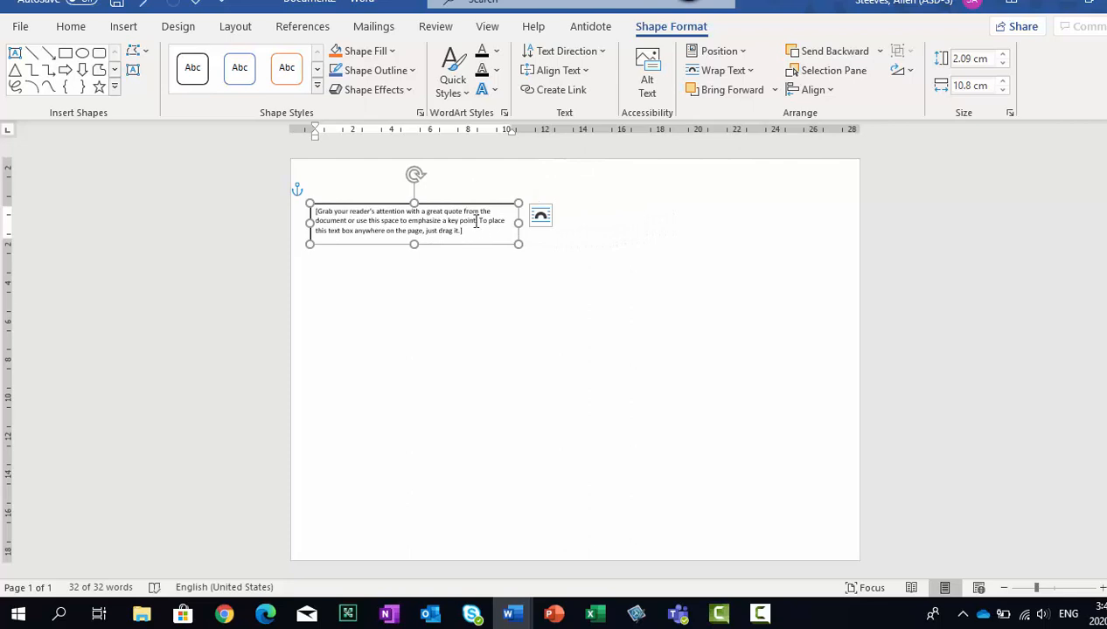
drag(518, 244, 496, 387)
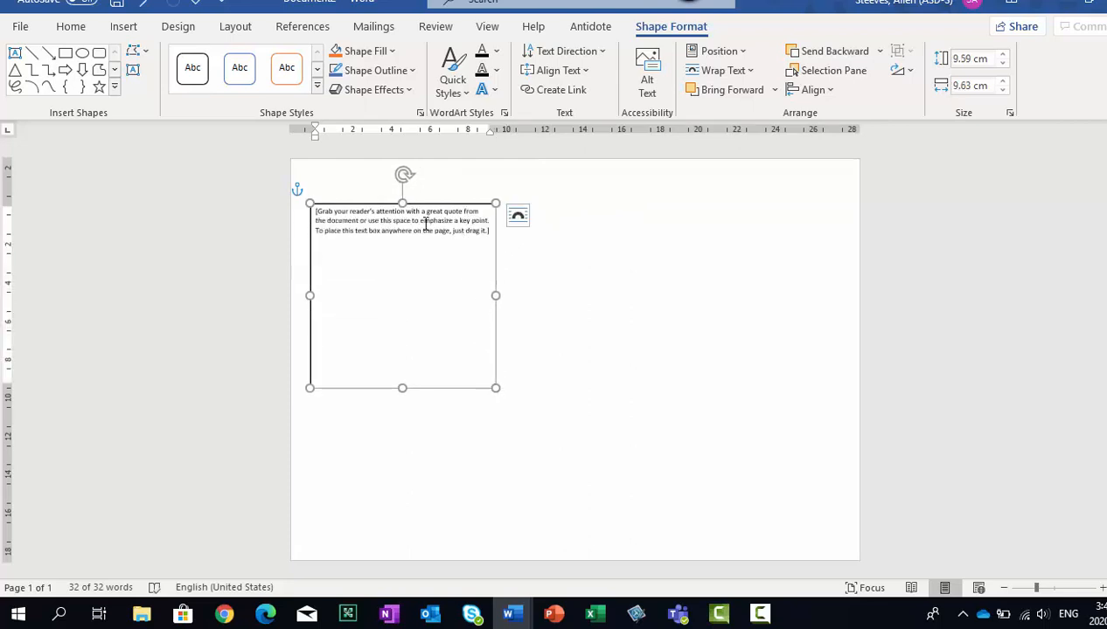
drag(432, 202, 433, 175)
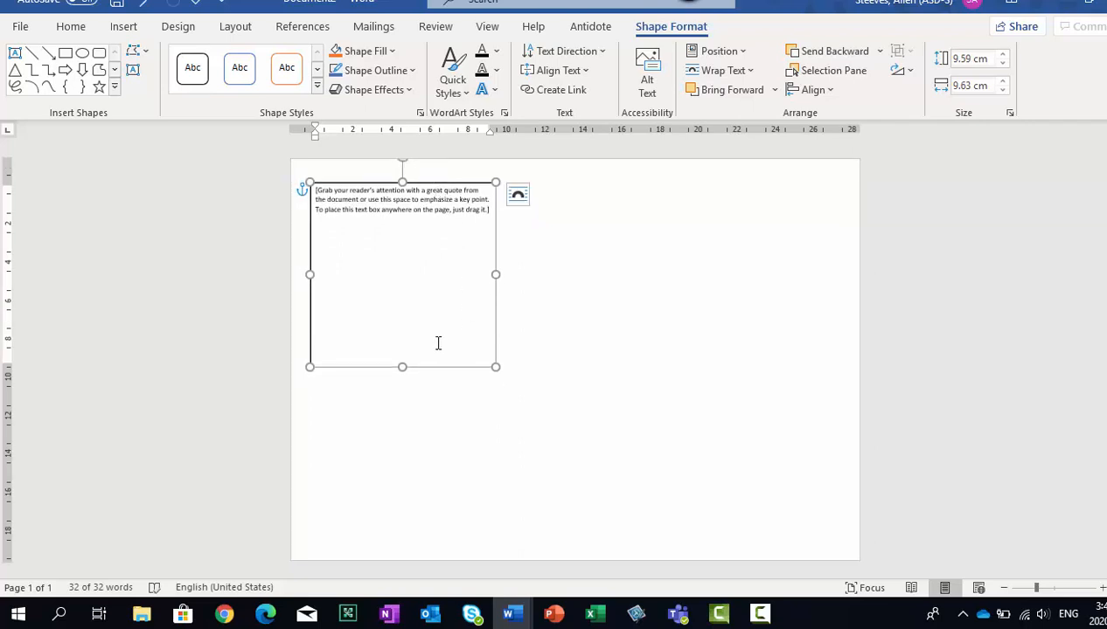
drag(403, 367, 392, 546)
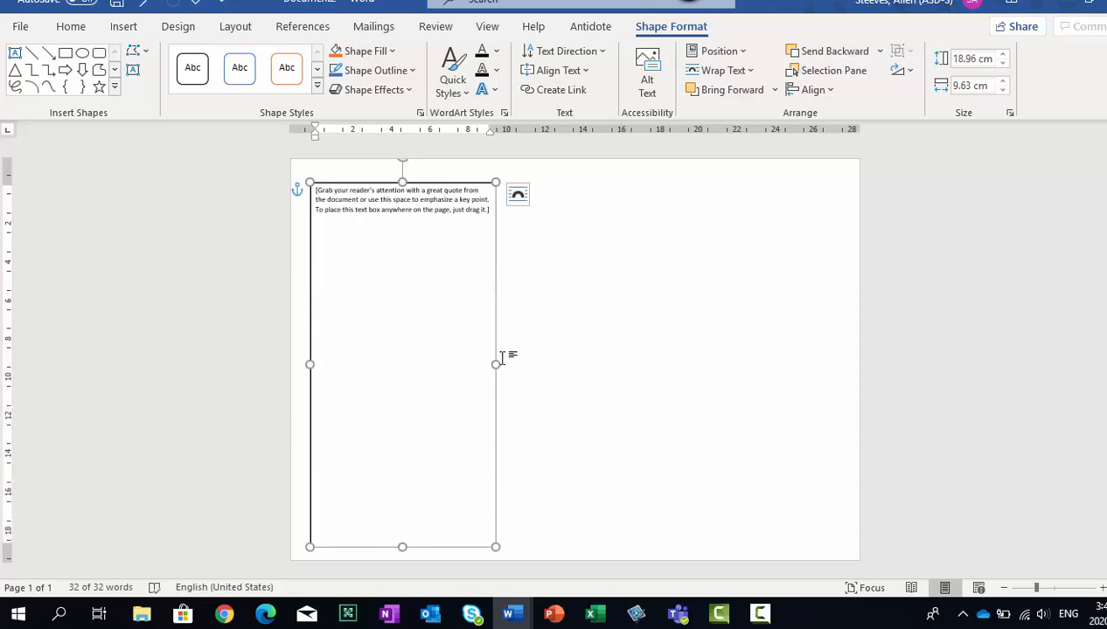
Adjust the text box's right edge until the box is about 9.5 cm wide, roughly a third of the page.
drag(496, 363, 482, 362)
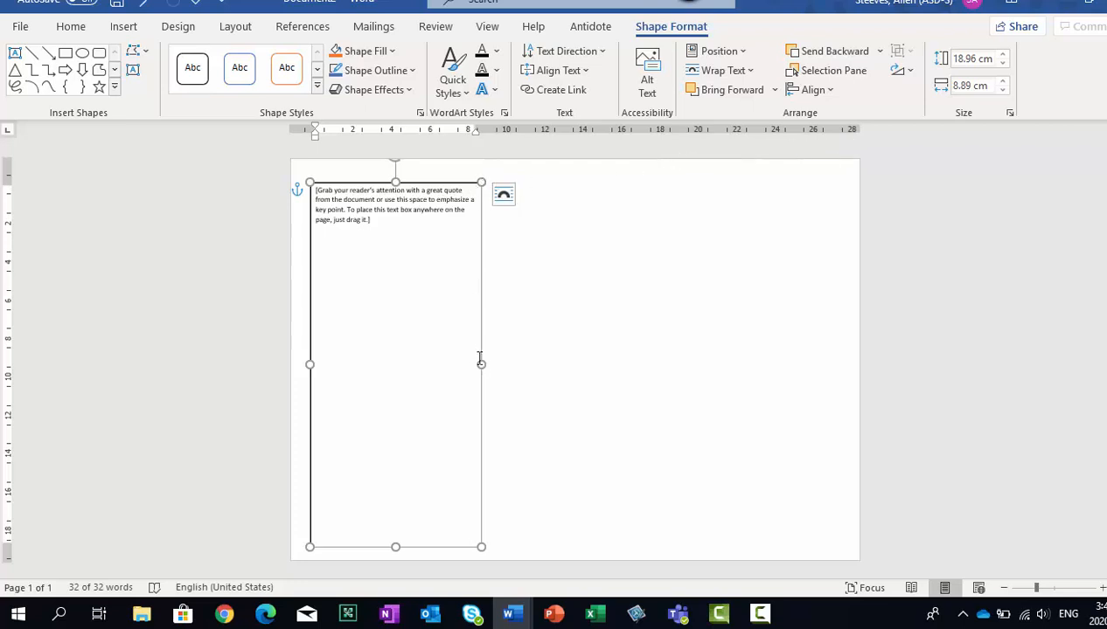
drag(481, 363, 487, 362)
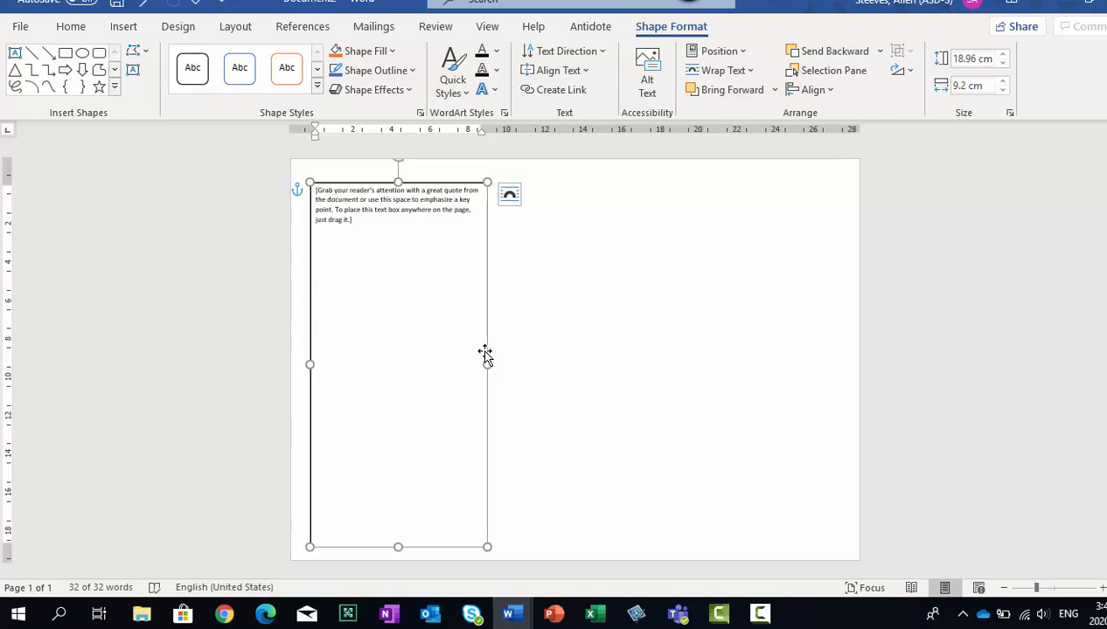
drag(489, 363, 492, 362)
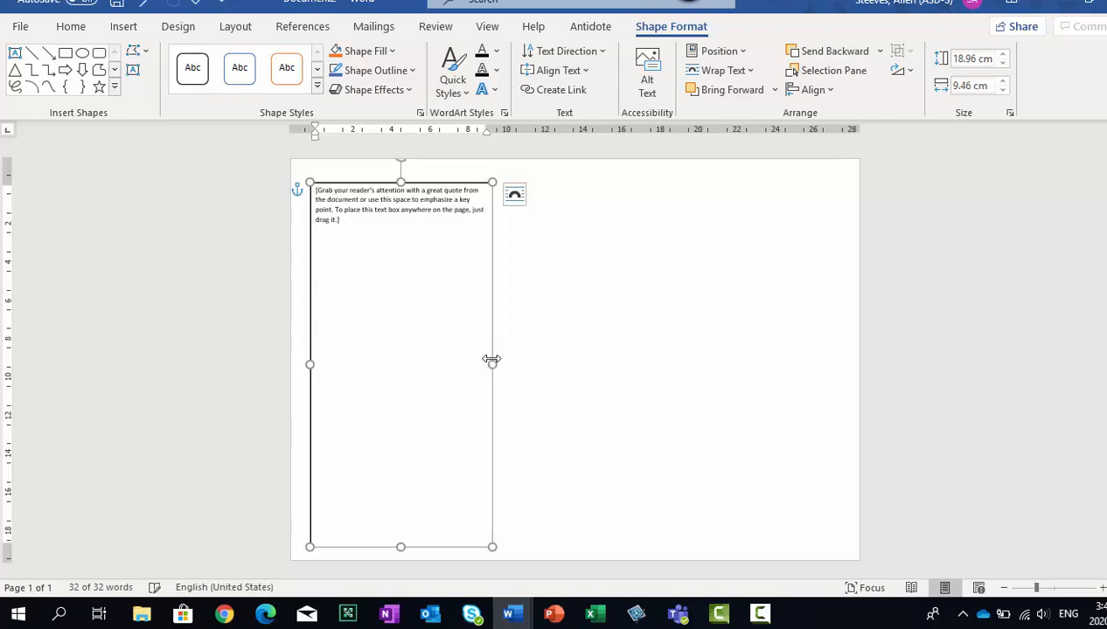
Open the shape formatting options for the text box and set its solid outline colour to red.
right_click(446, 184)
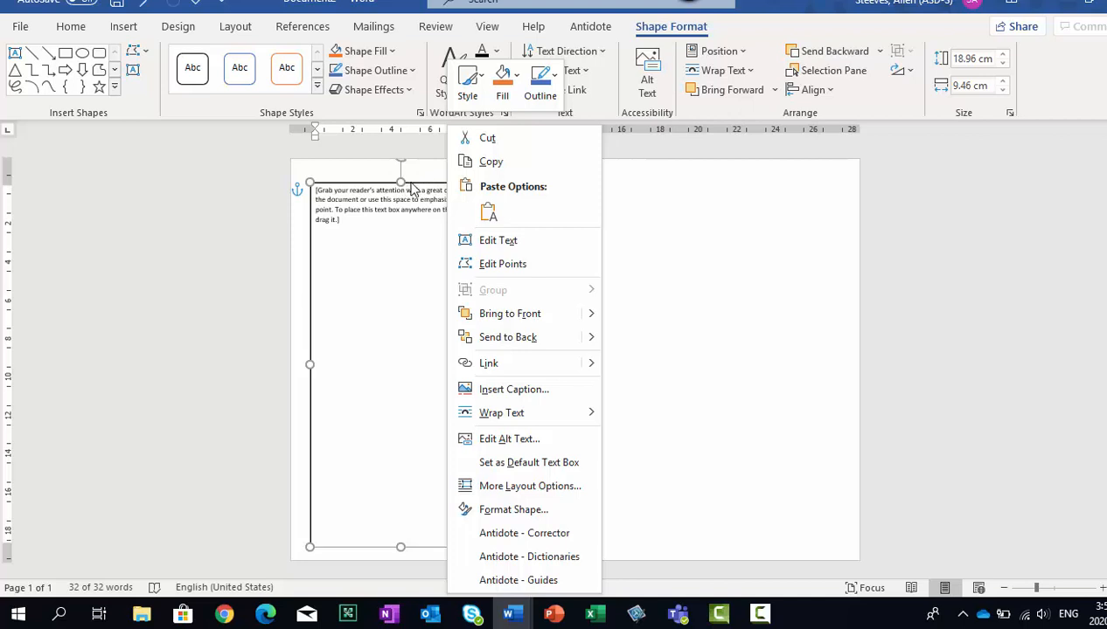
click(409, 186)
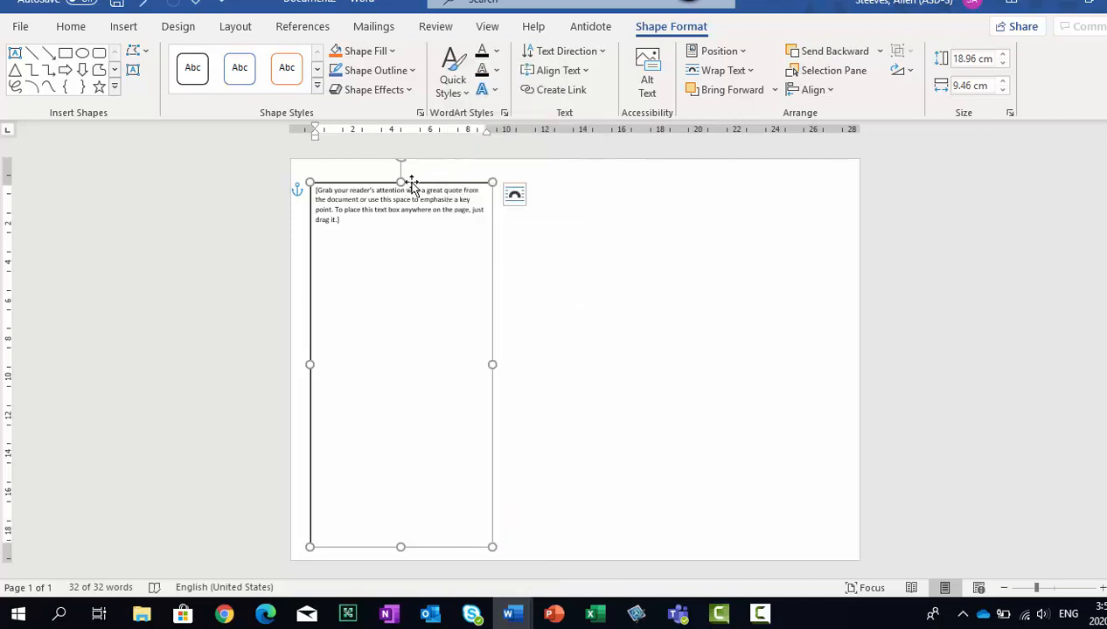
right_click(456, 188)
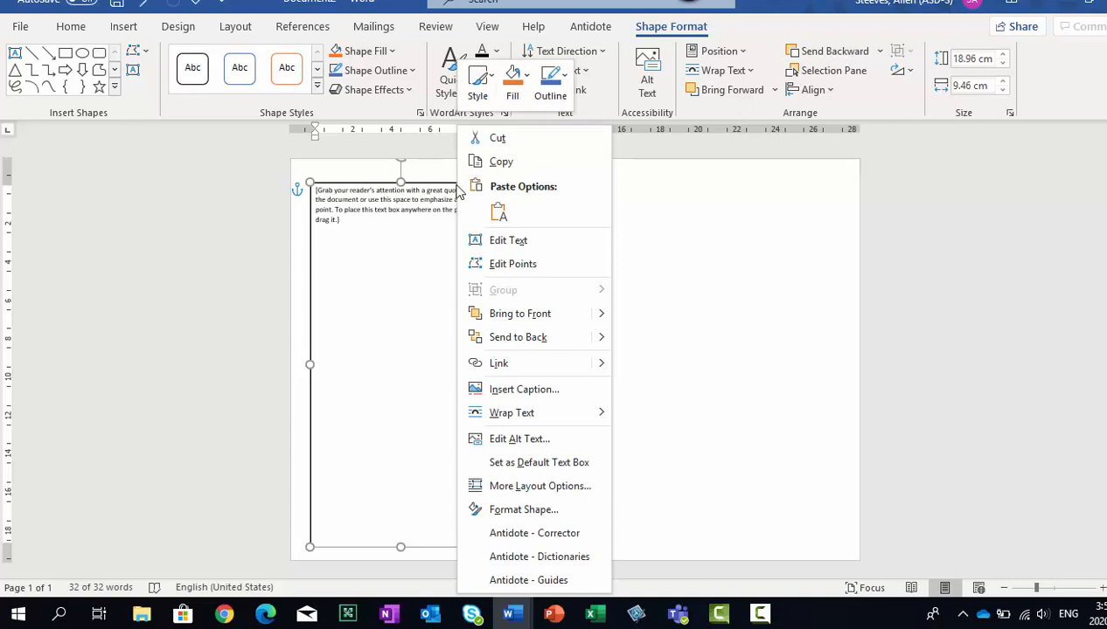
click(532, 514)
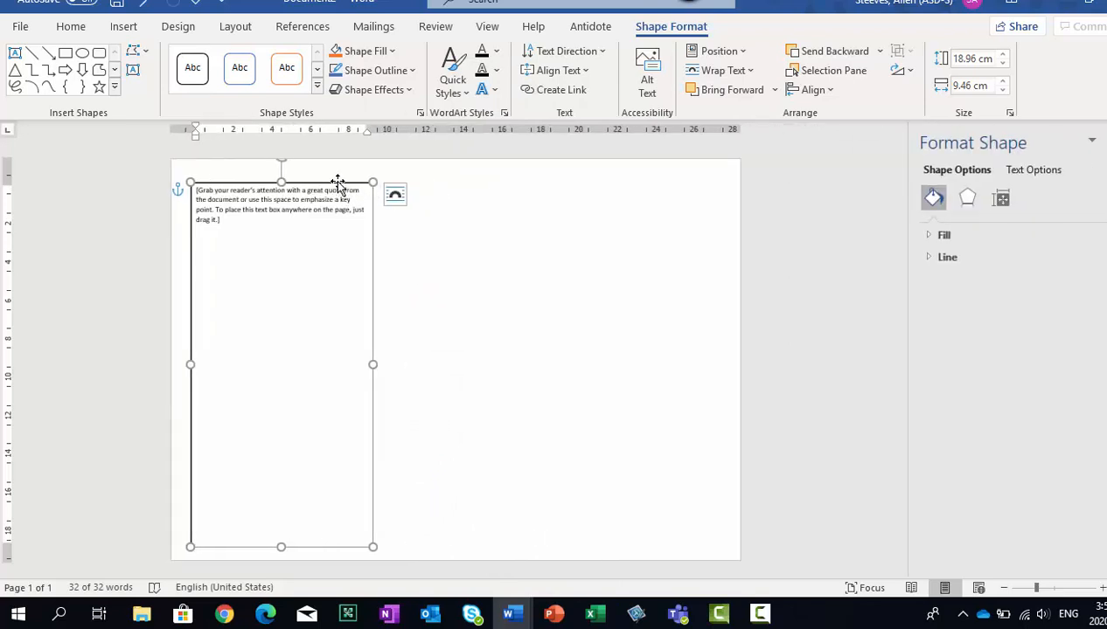
right_click(337, 183)
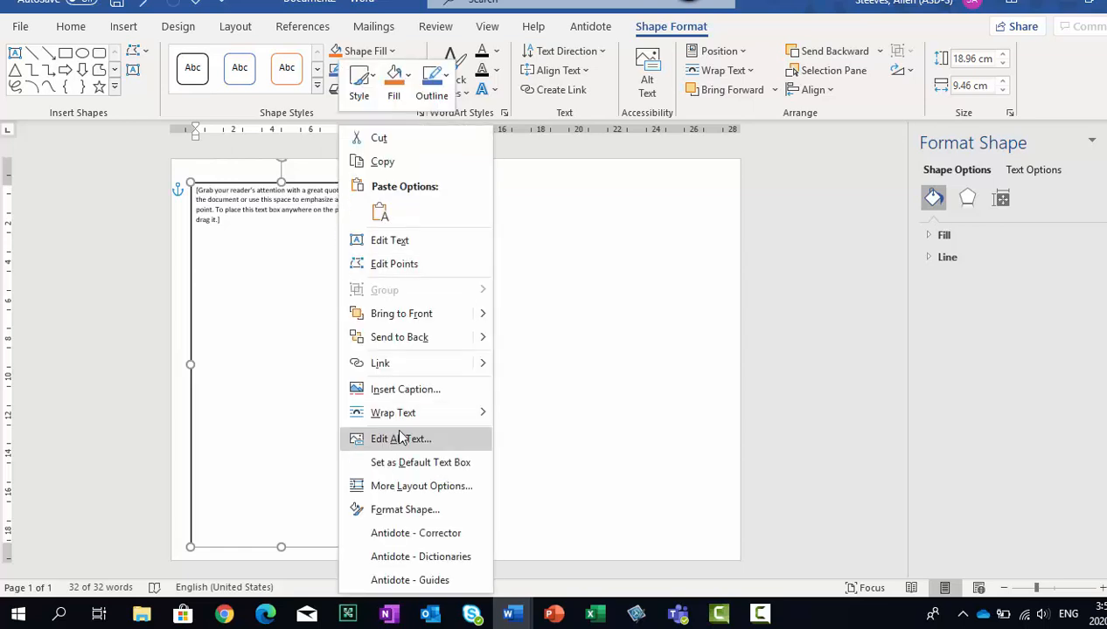
click(421, 511)
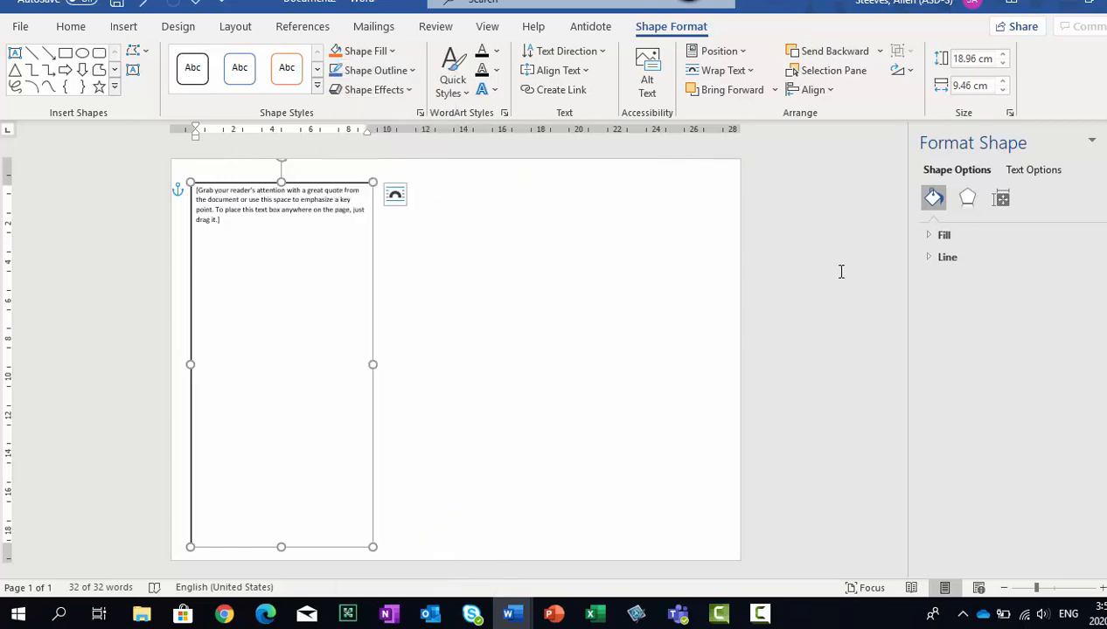
click(933, 259)
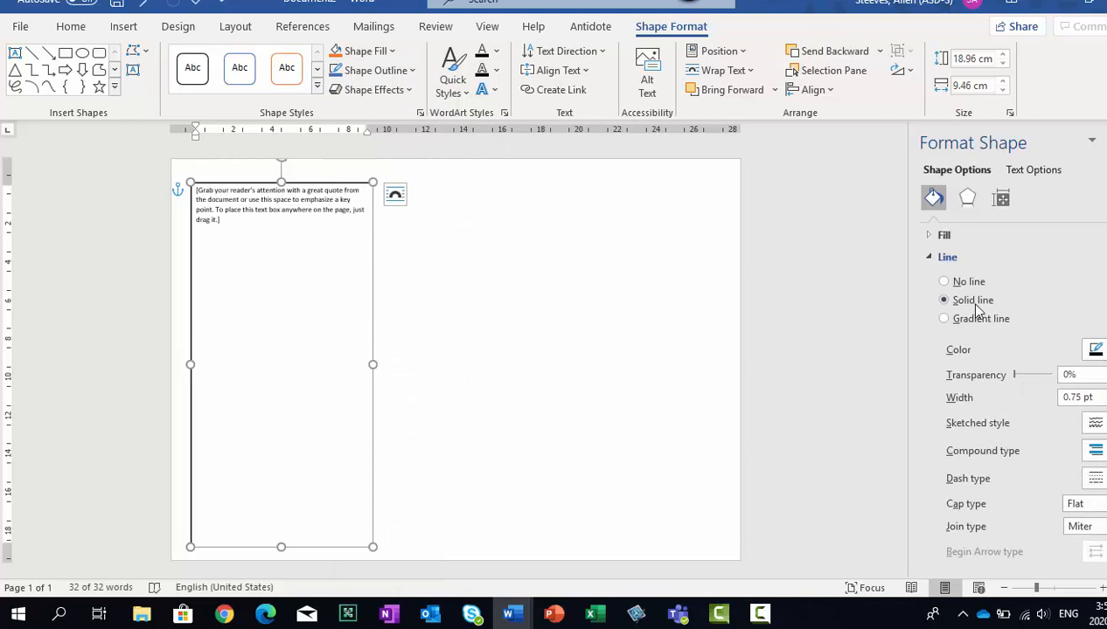
click(1092, 353)
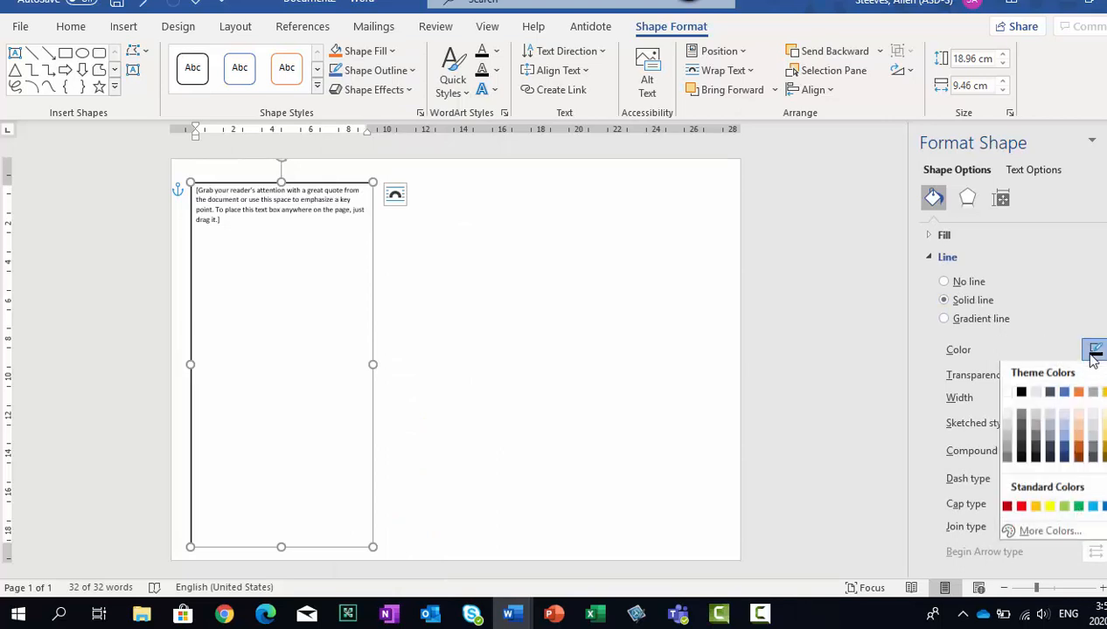
click(1014, 506)
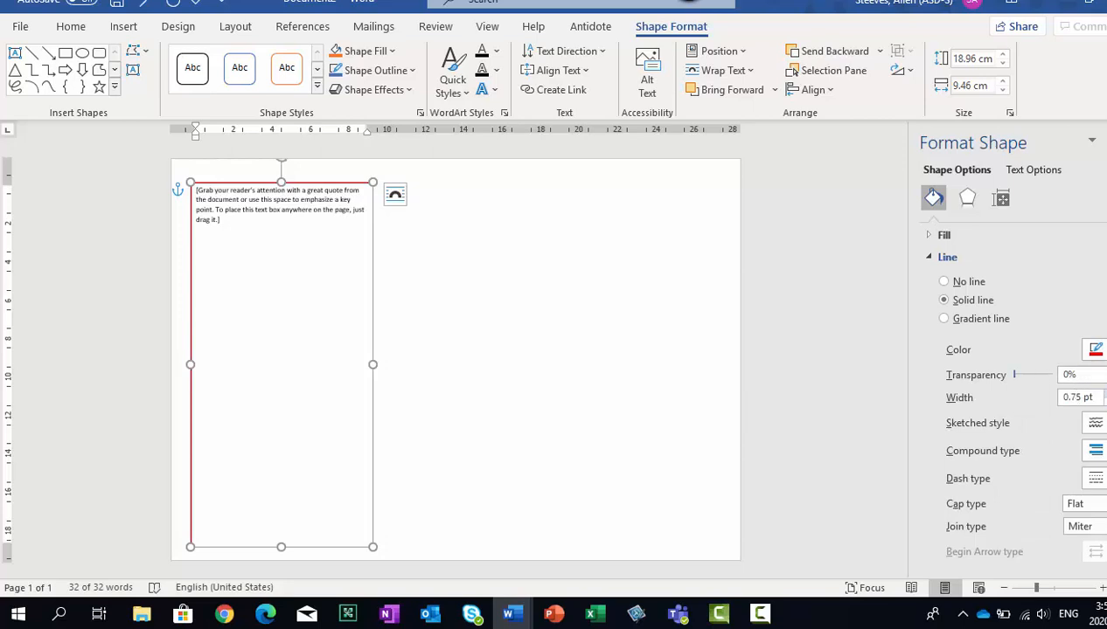
Increase the text box's outline width to 3 pt.
click(1106, 395)
click(1106, 394)
click(1106, 394)
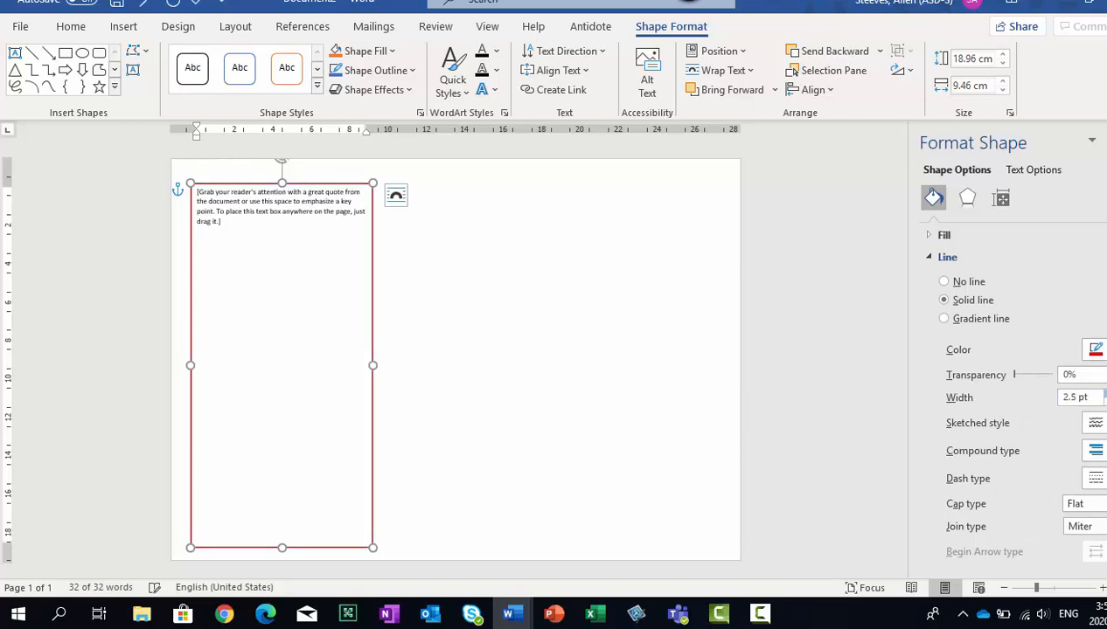
click(1106, 394)
click(1106, 394)
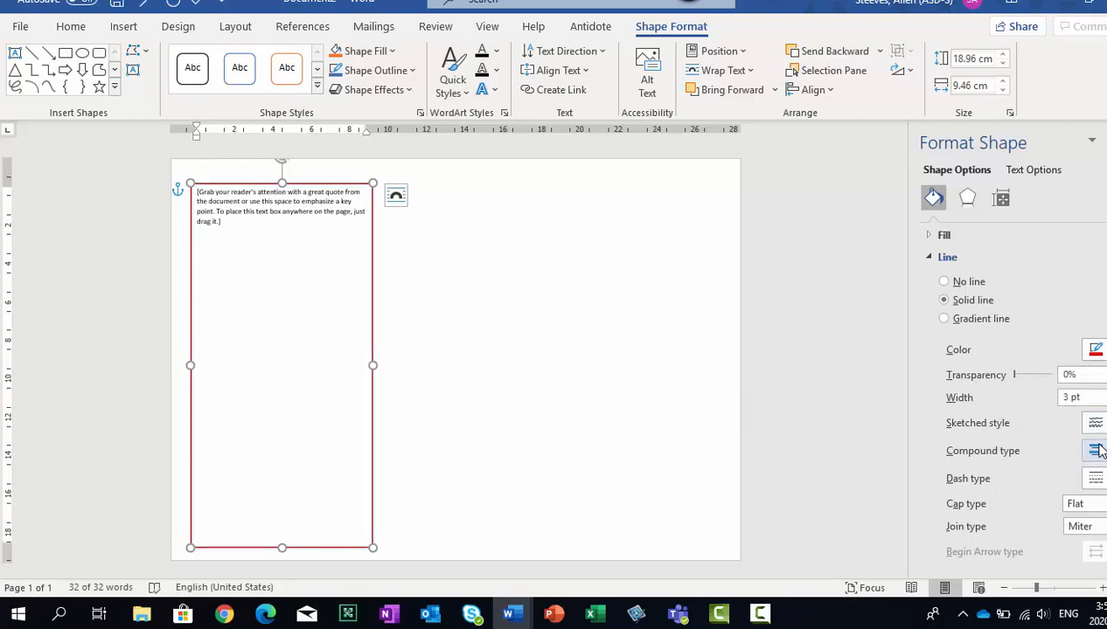
Apply the waviest hand-drawn sketched style to the text box's red outline and choose the Flat cap type.
click(1095, 422)
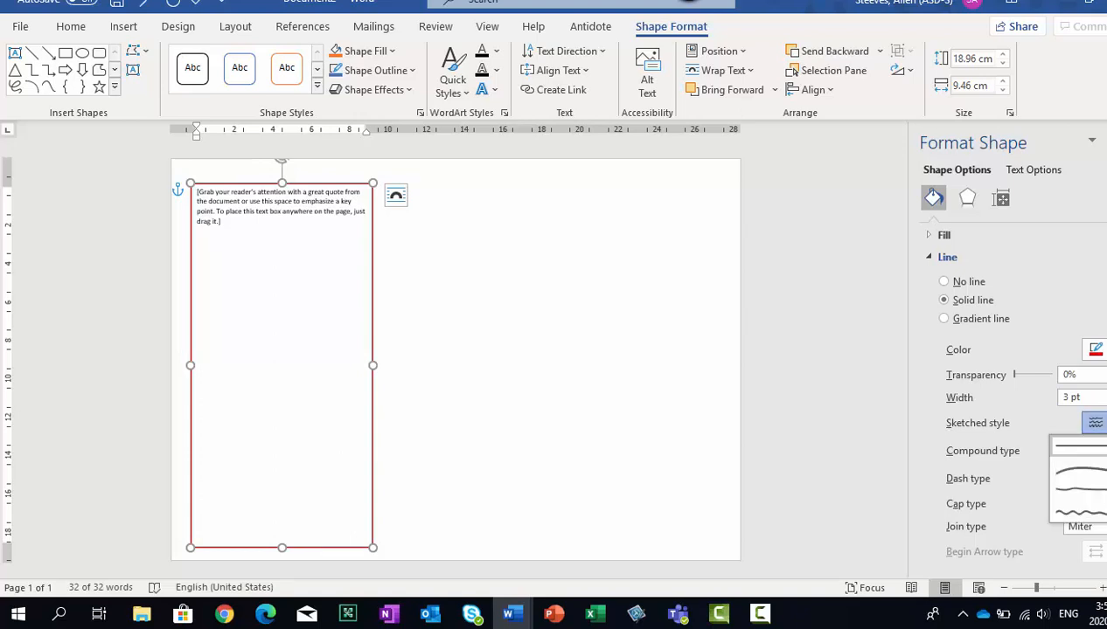
click(1084, 514)
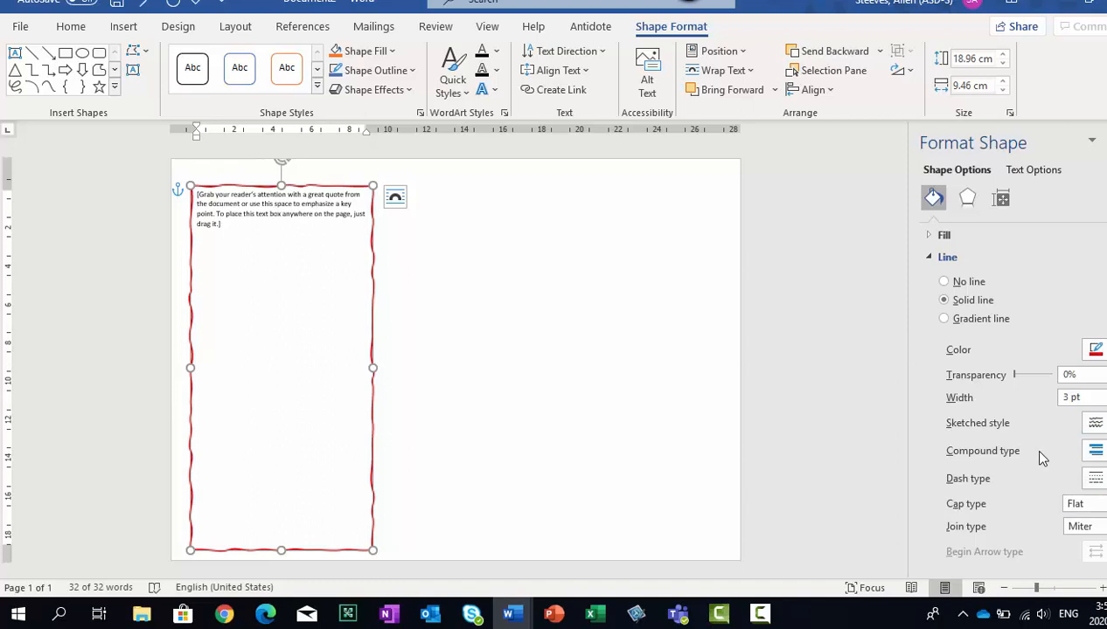
scroll(1041, 459, down, 1)
click(1084, 463)
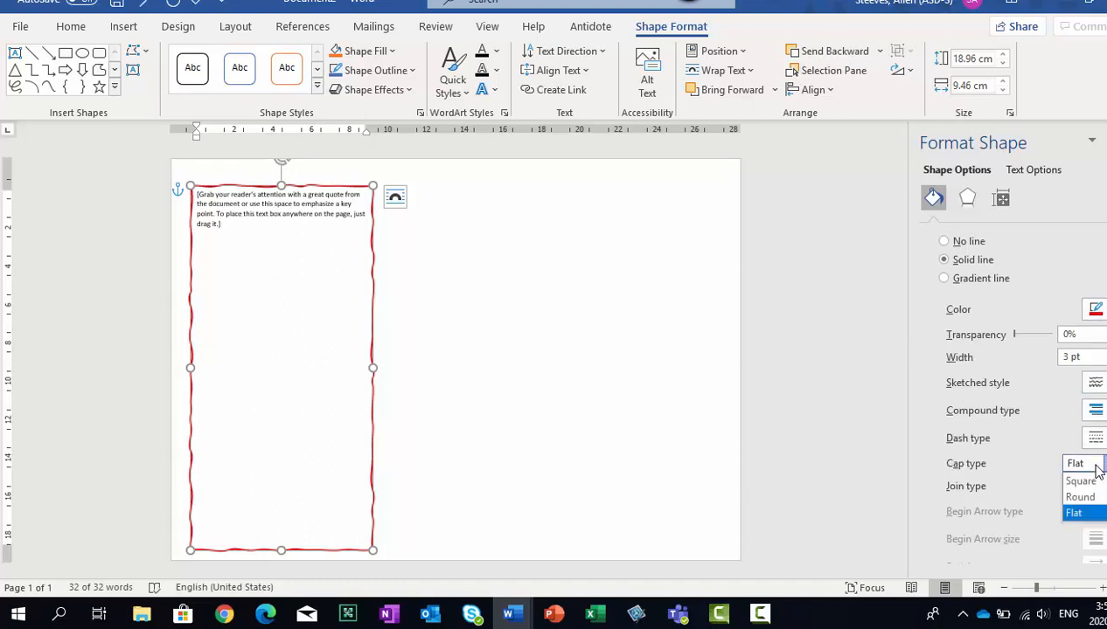
click(1077, 507)
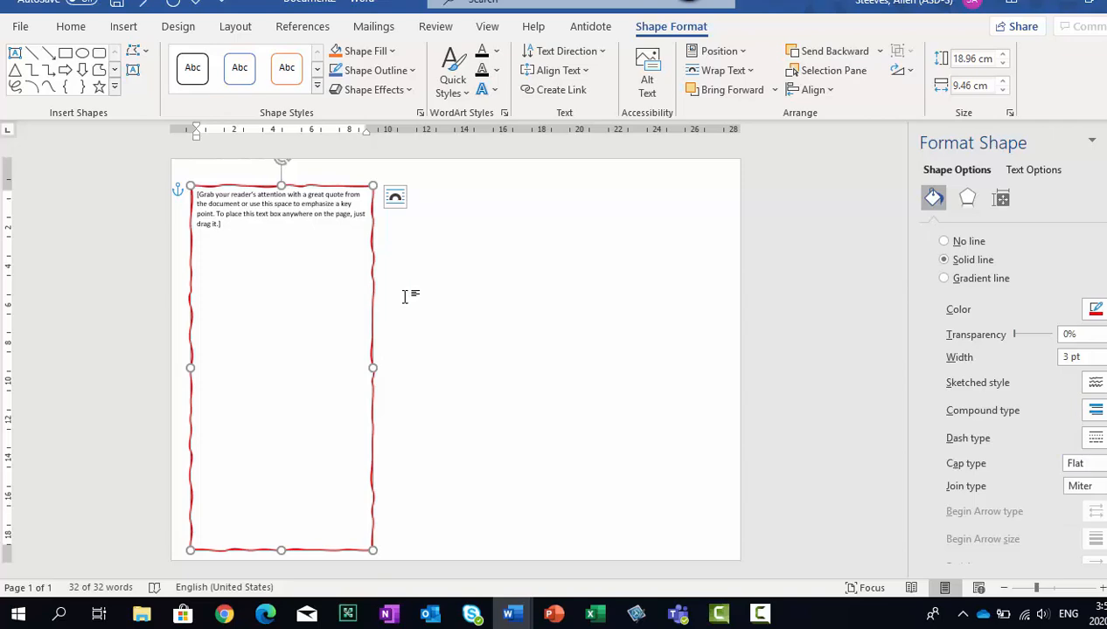
Duplicate the whole text box with its formatting and place the copy beside the original.
click(374, 295)
key(ctrl+a)
click(372, 297)
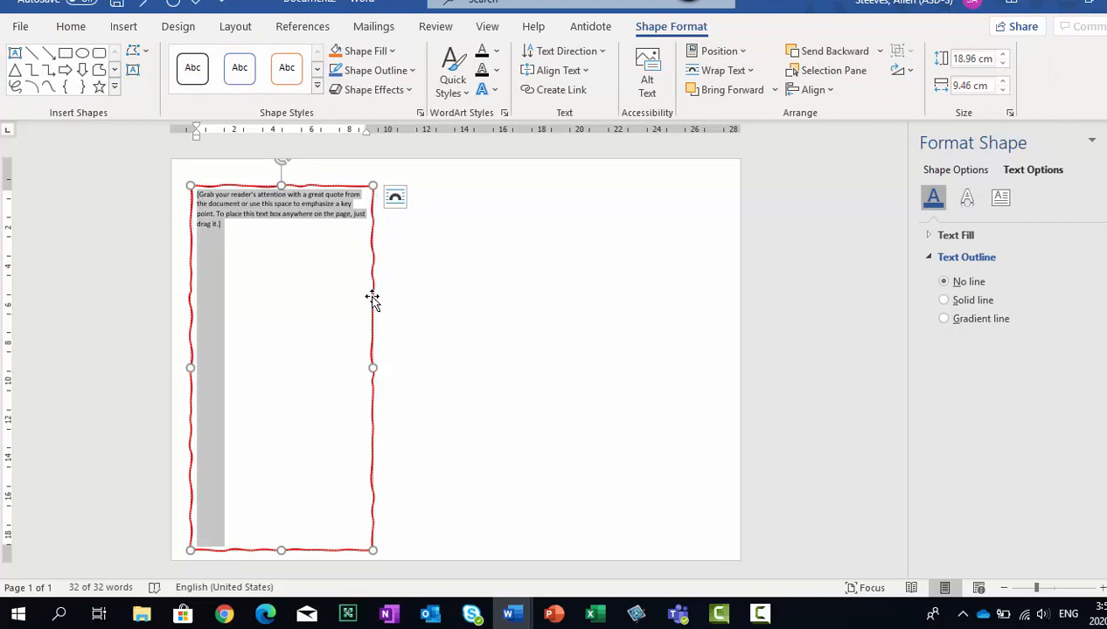
click(395, 197)
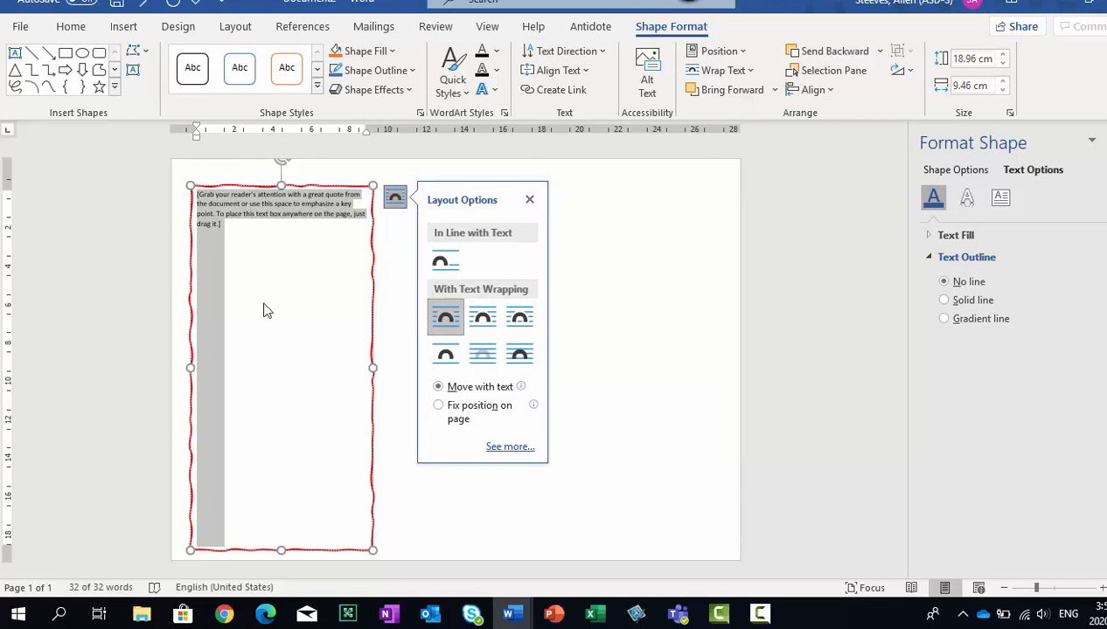
click(351, 287)
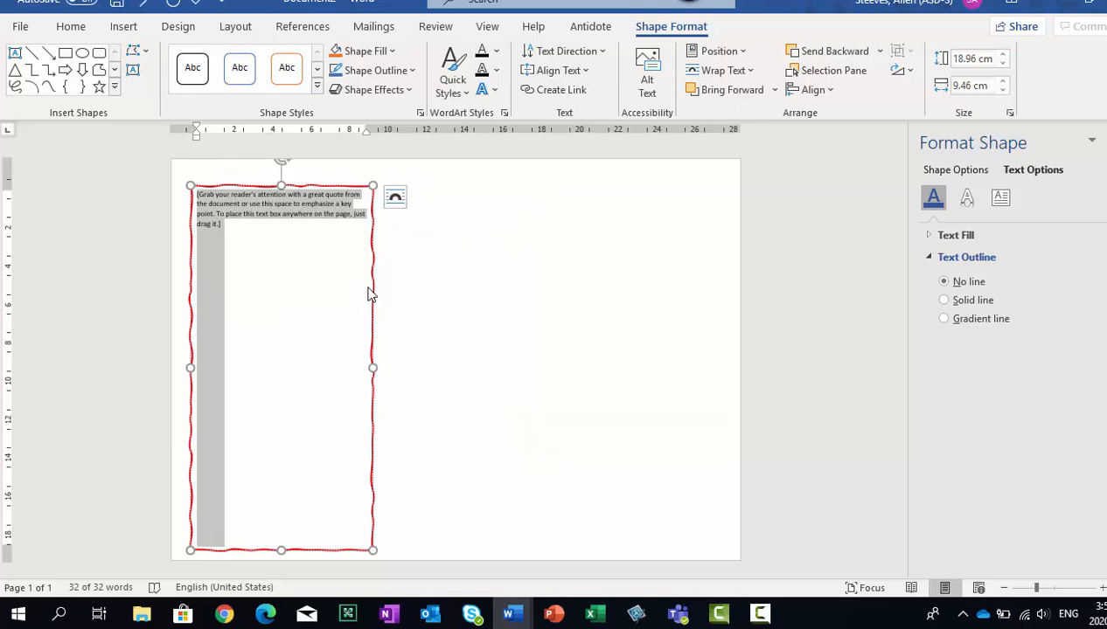
click(372, 289)
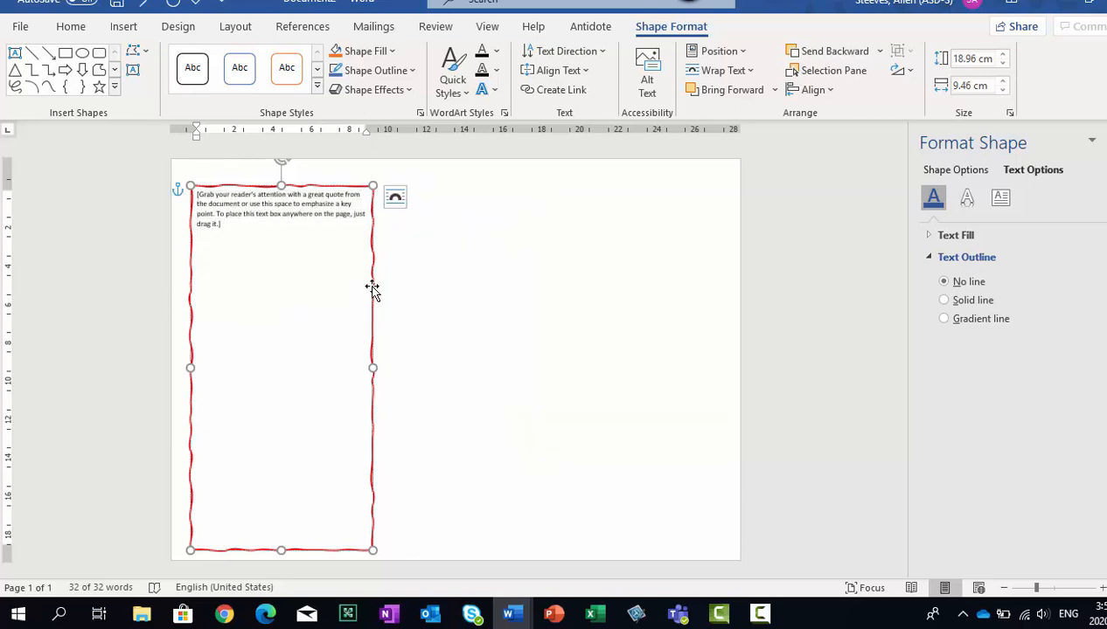
right_click(371, 288)
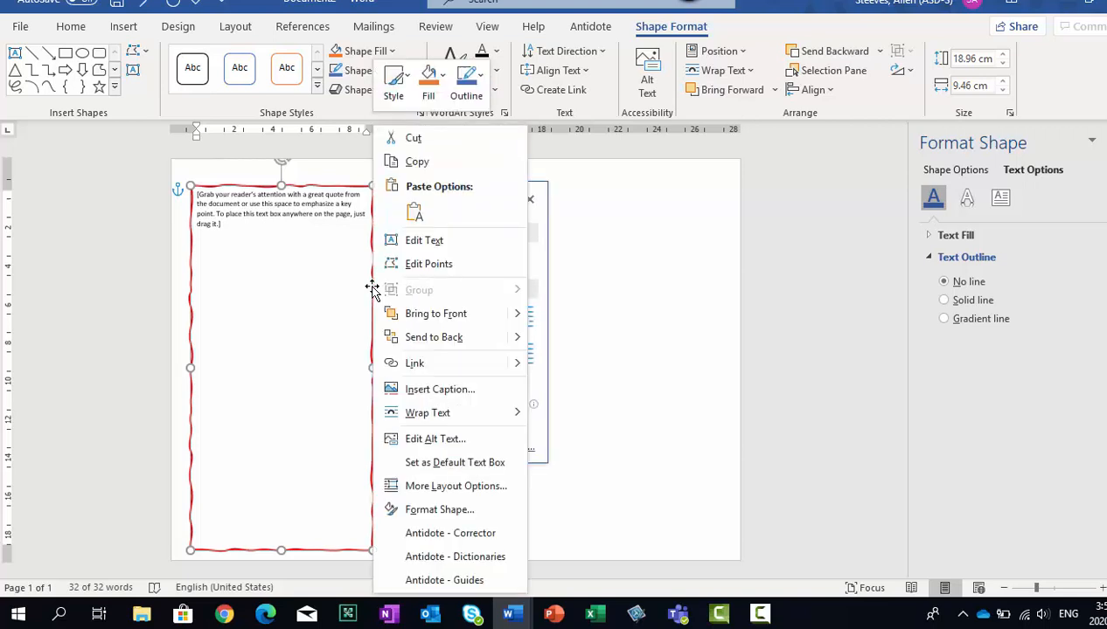
click(406, 163)
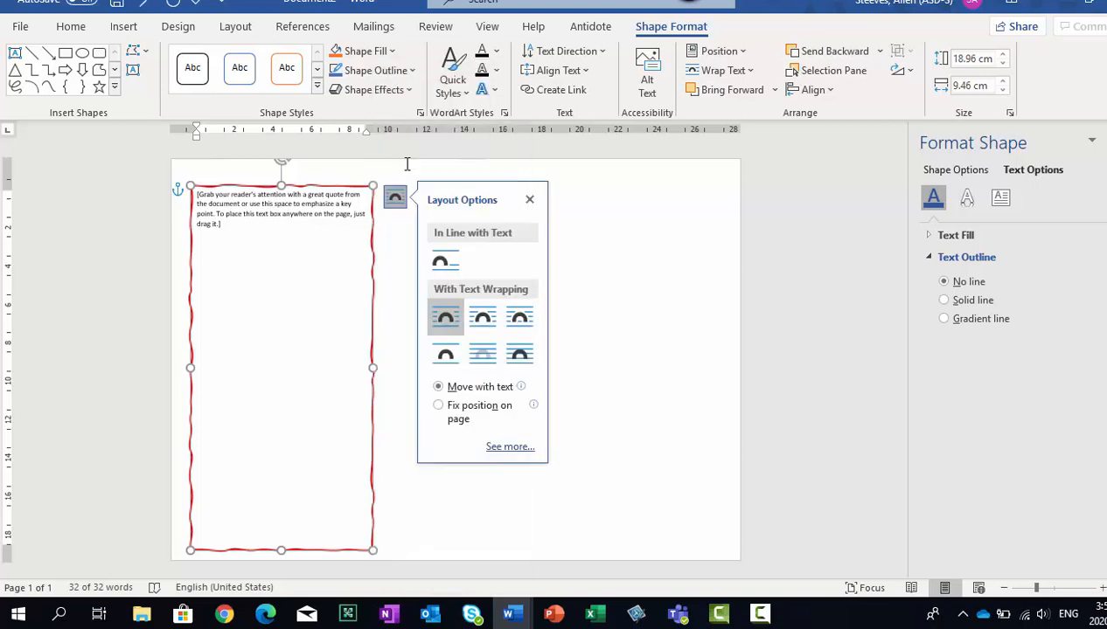
right_click(373, 251)
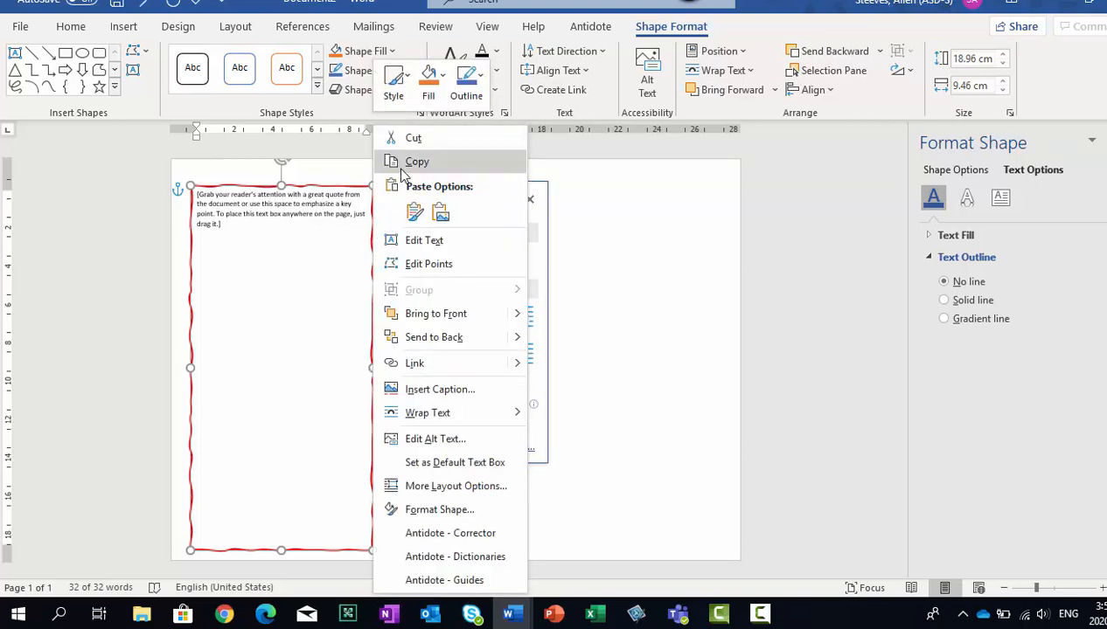
click(412, 214)
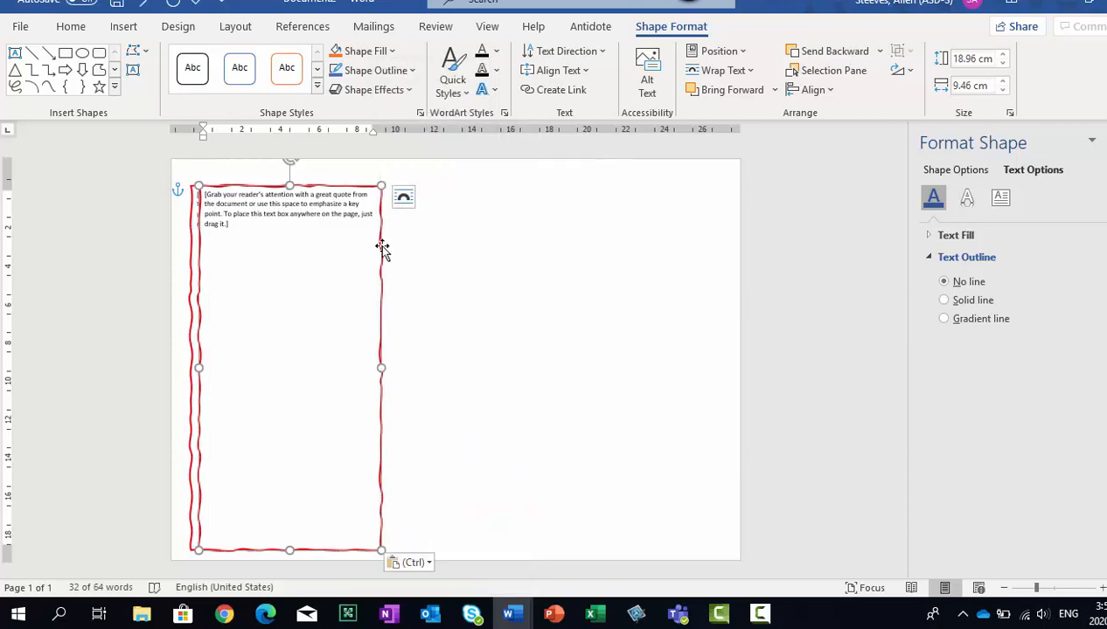
drag(378, 250, 560, 242)
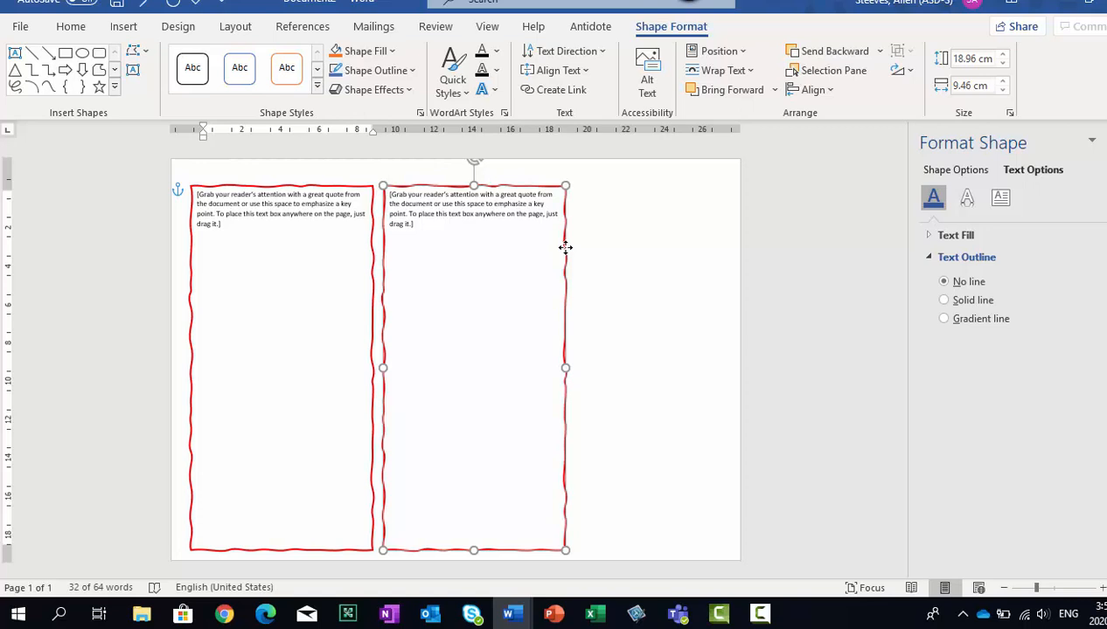
Narrow the original text box to about 9 cm wide and delete the wider duplicate beside it.
click(371, 336)
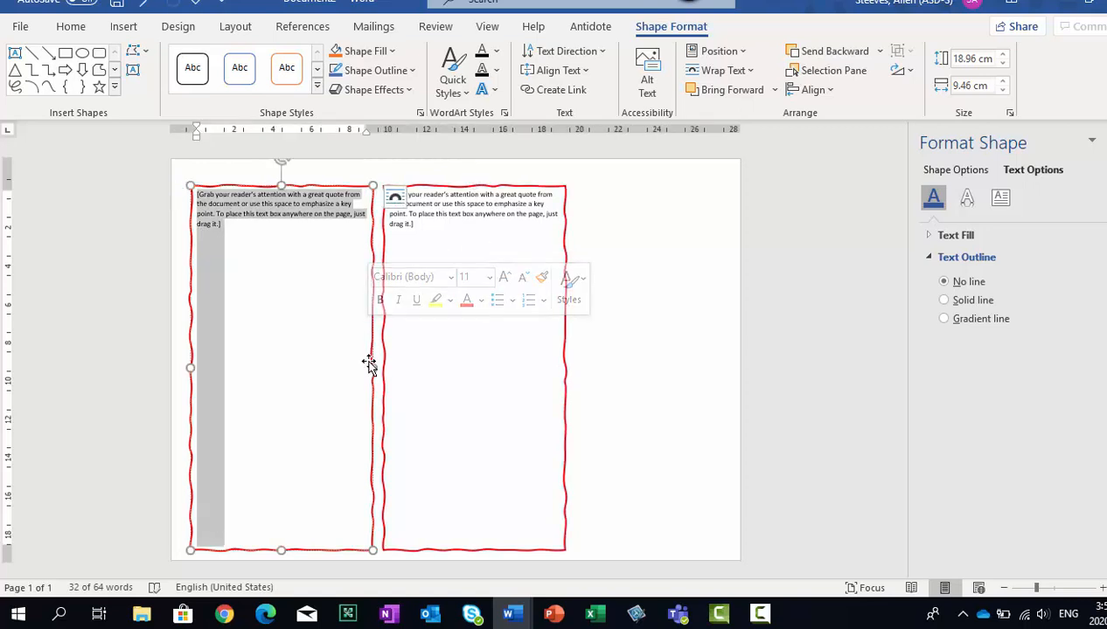
drag(370, 366, 363, 367)
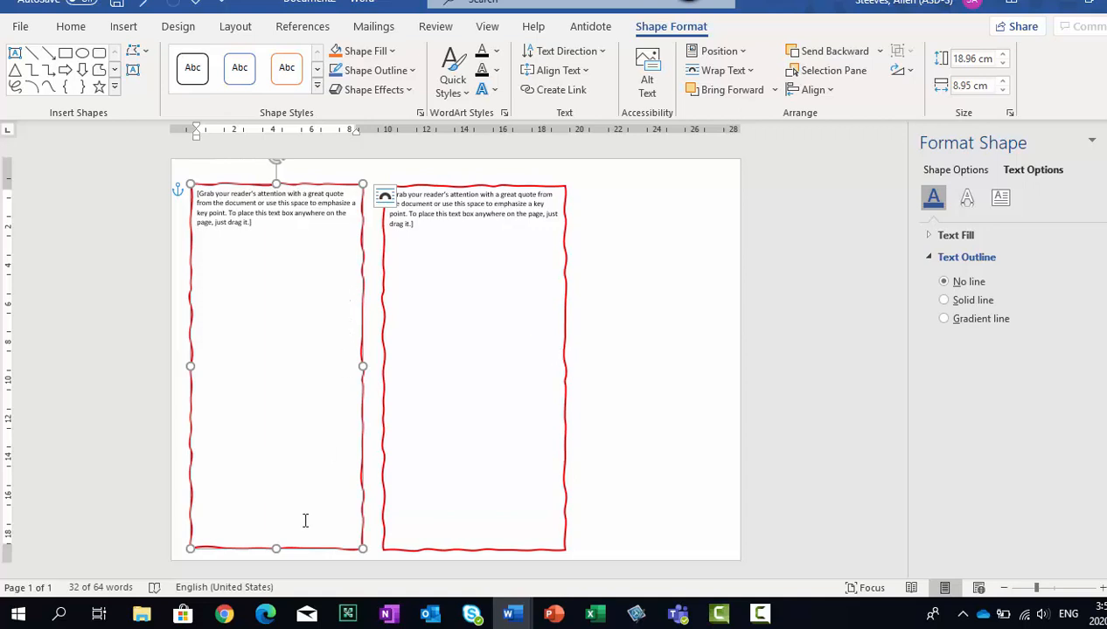
click(383, 333)
key(Delete)
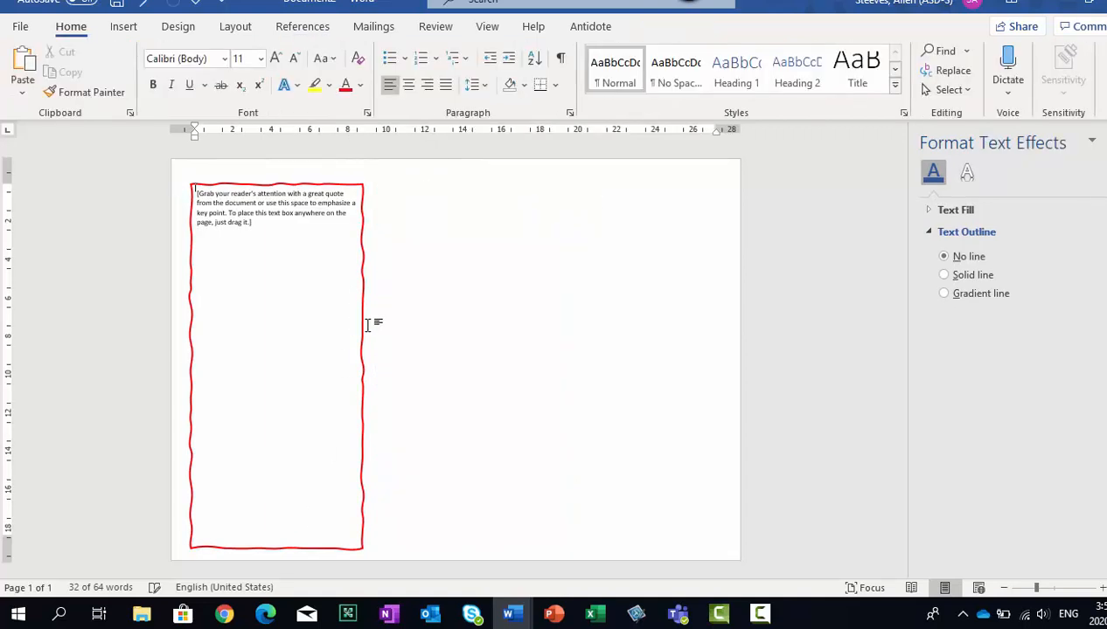
Duplicate the narrowed text box and place the copy in the middle third of the page, level with the original.
click(362, 328)
right_click(364, 328)
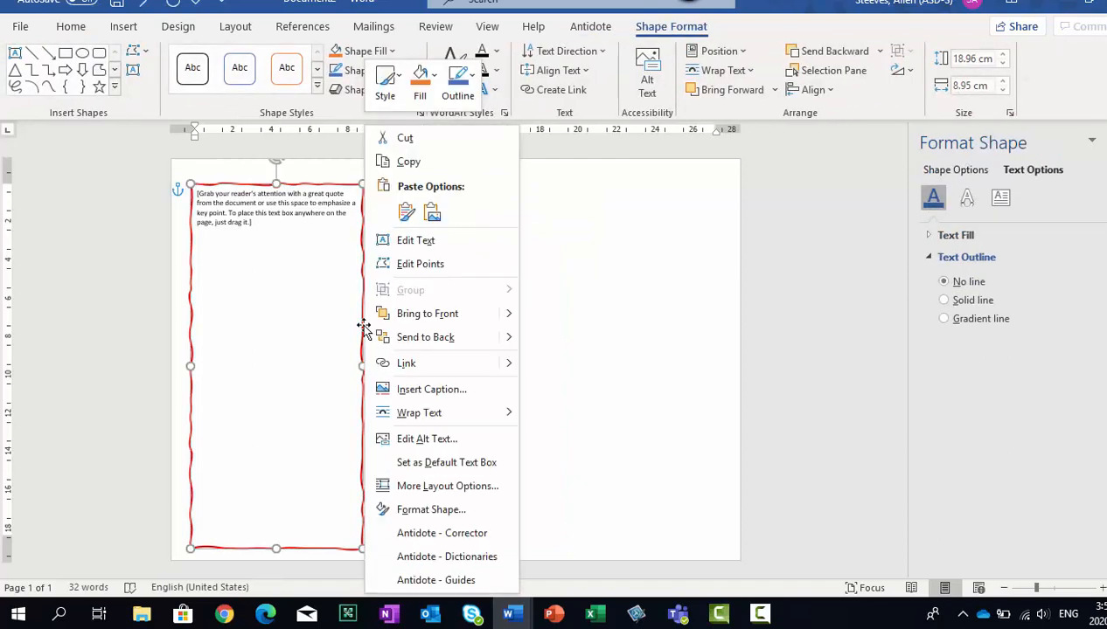
click(395, 163)
click(402, 236)
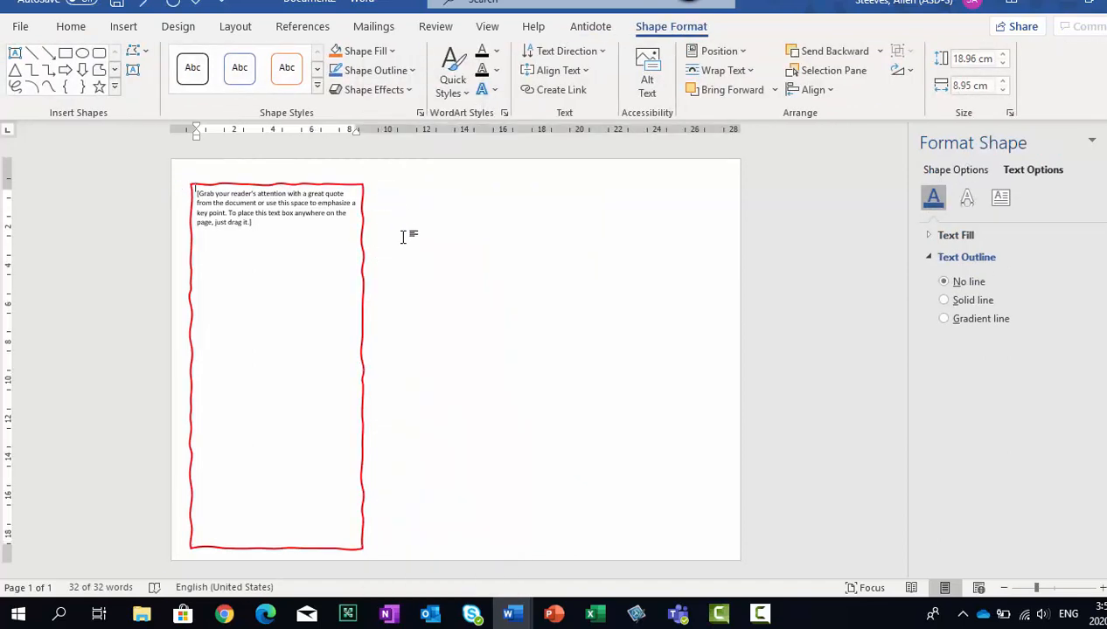
right_click(402, 236)
click(440, 321)
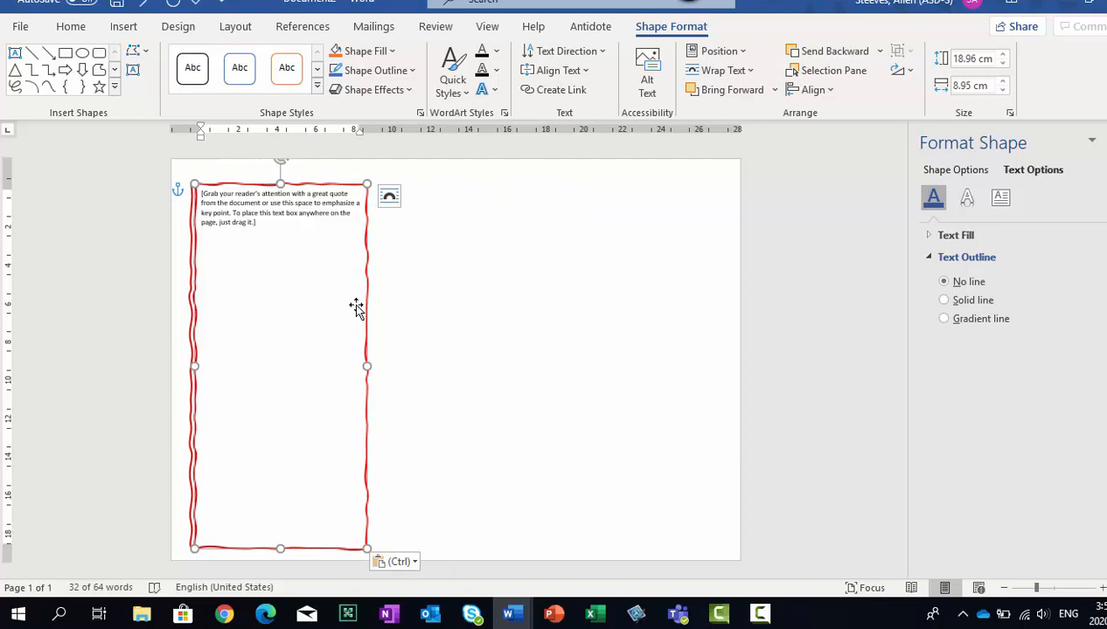
drag(366, 309, 549, 302)
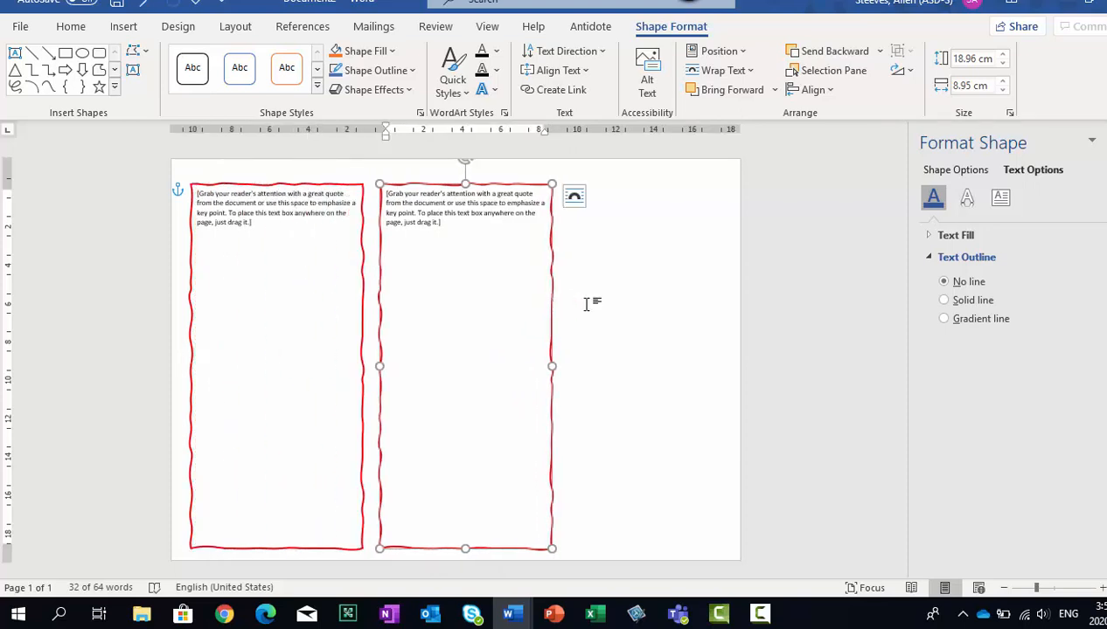
Paste a third copy of the text box and place it in the page's right third, level with the others.
click(585, 304)
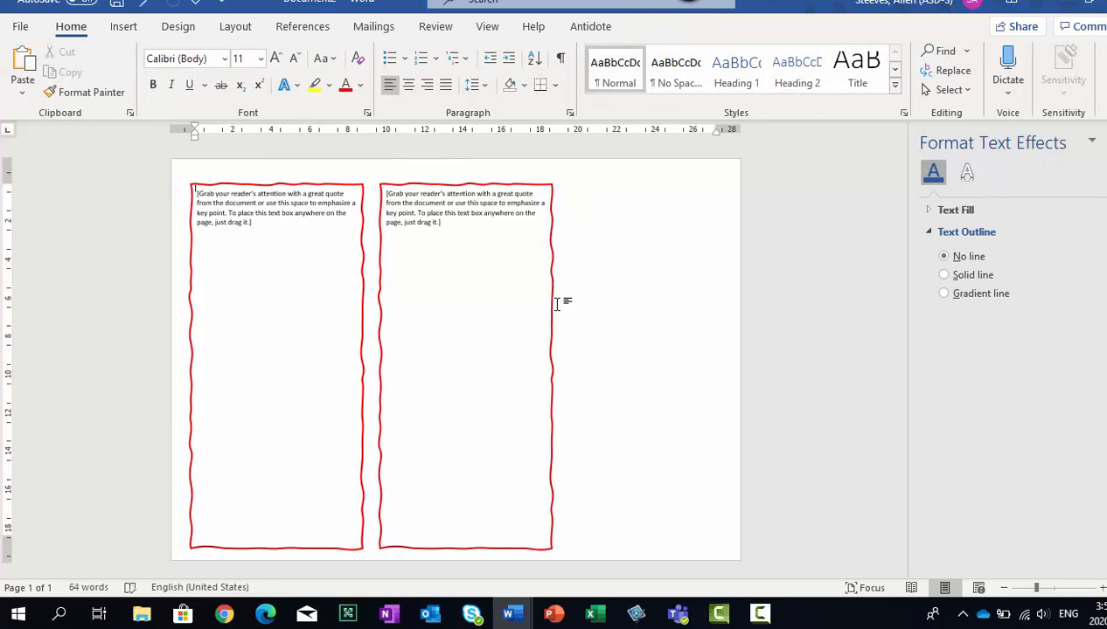
key(ctrl+v)
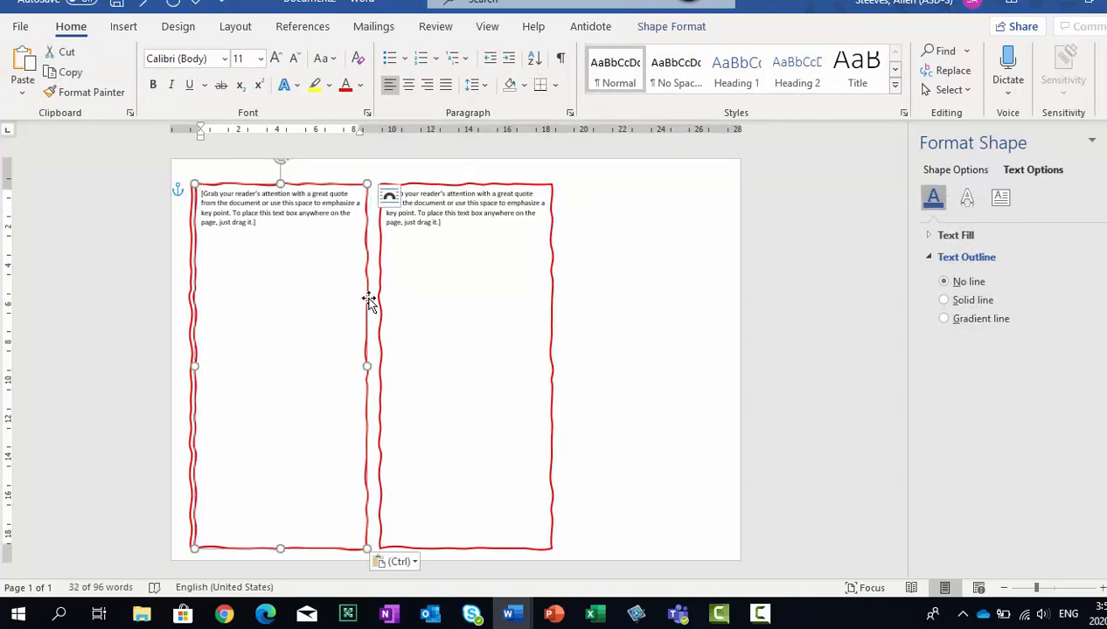
drag(375, 291, 732, 288)
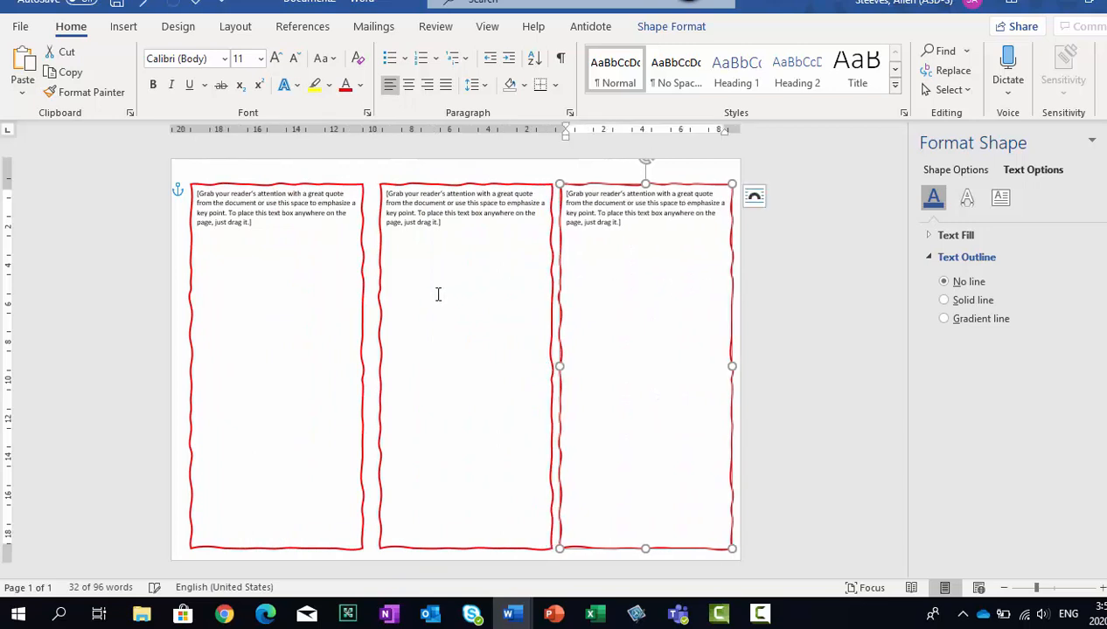
Fine-tune the middle text box's horizontal position so the gaps to the two outer boxes are roughly even.
drag(360, 301, 362, 299)
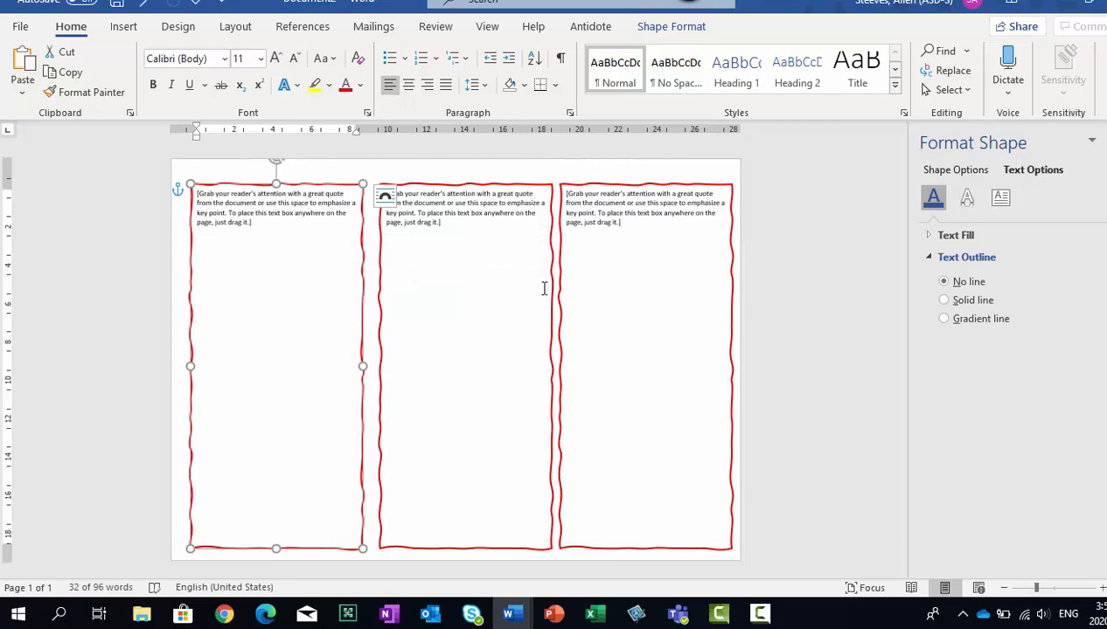
drag(550, 287, 546, 288)
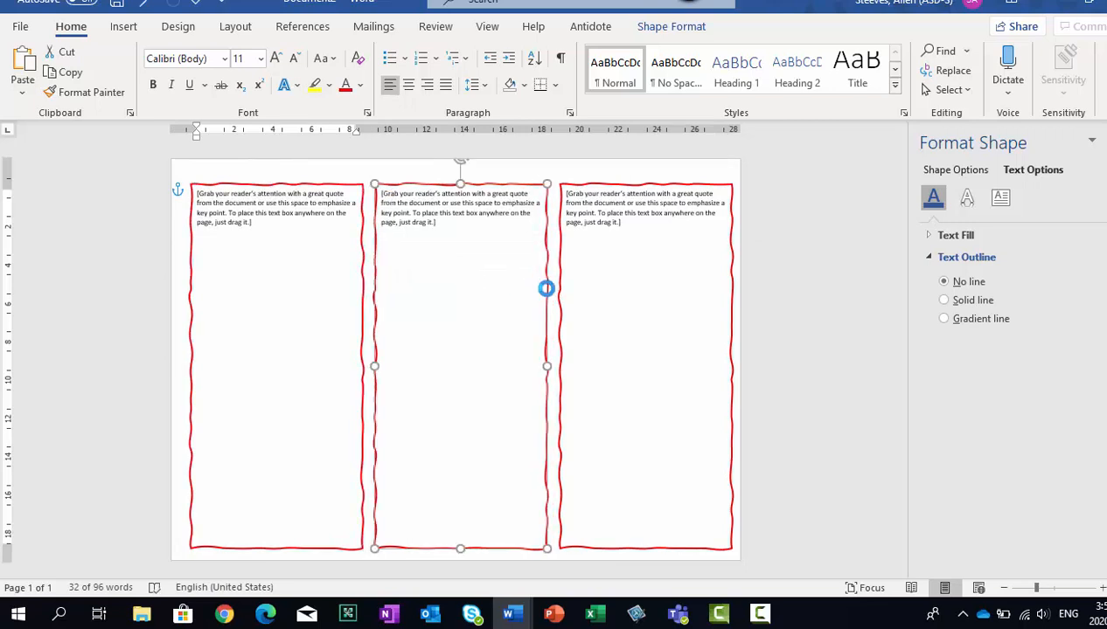
click(729, 282)
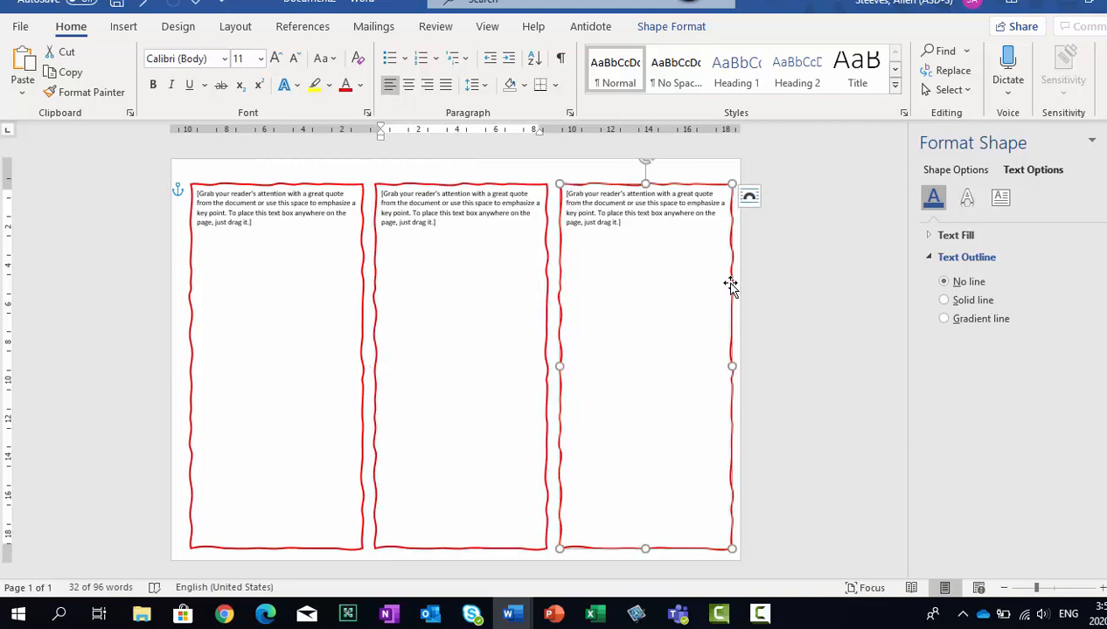
drag(730, 283, 729, 283)
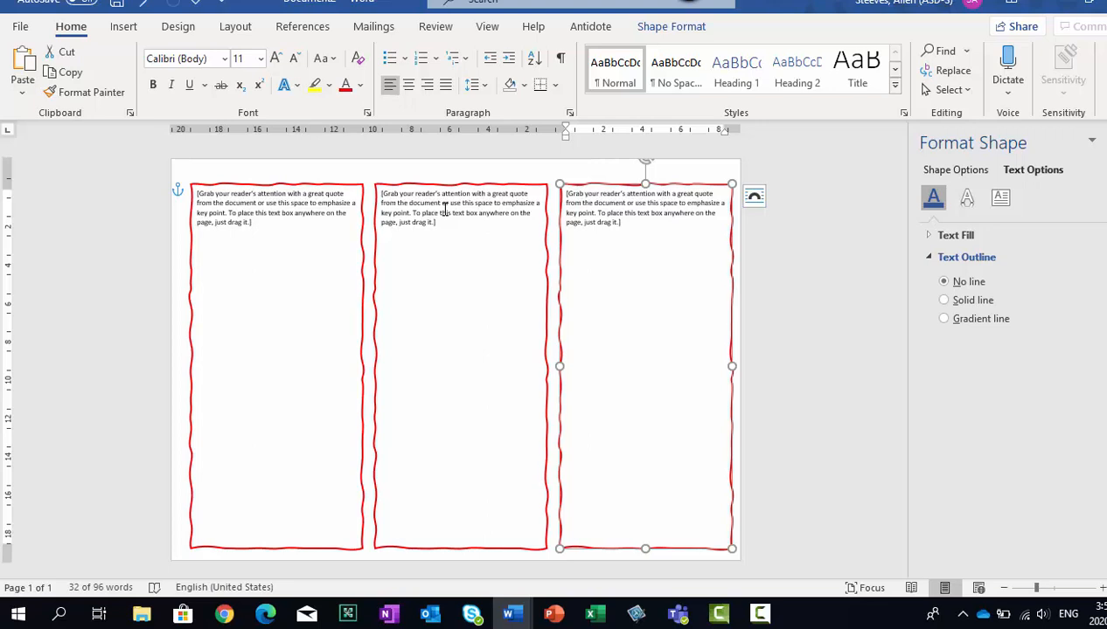
click(247, 179)
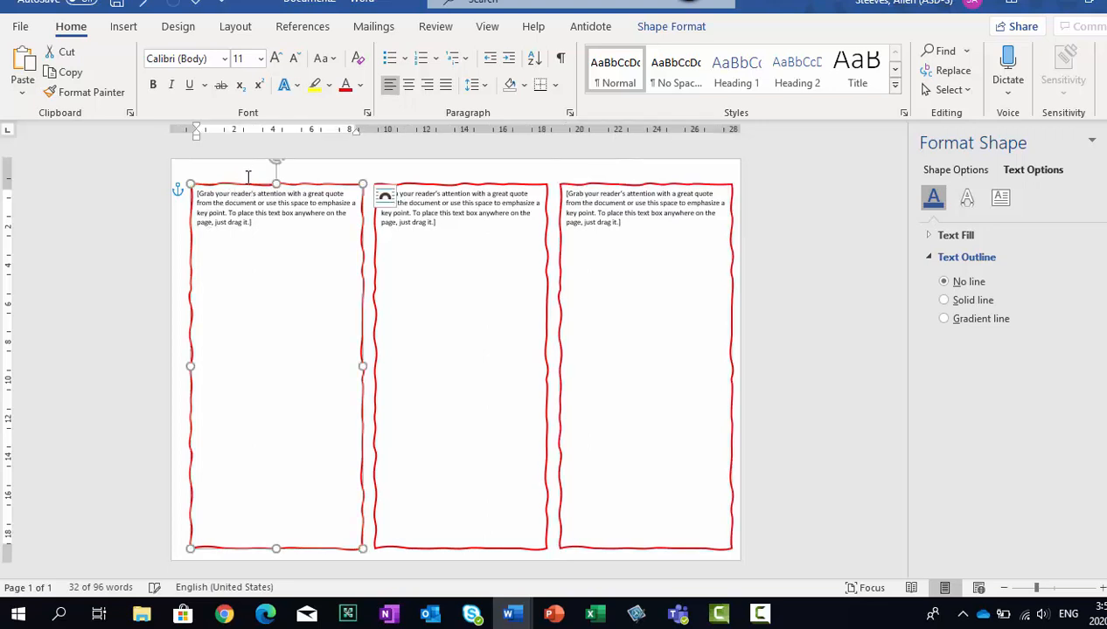
click(424, 221)
click(598, 233)
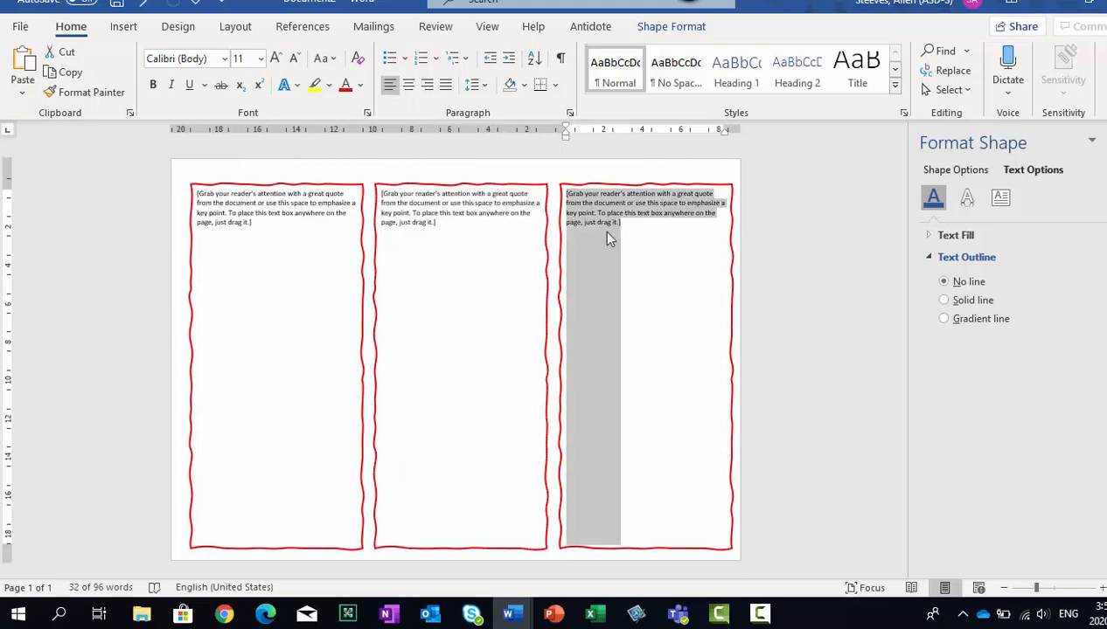
click(561, 232)
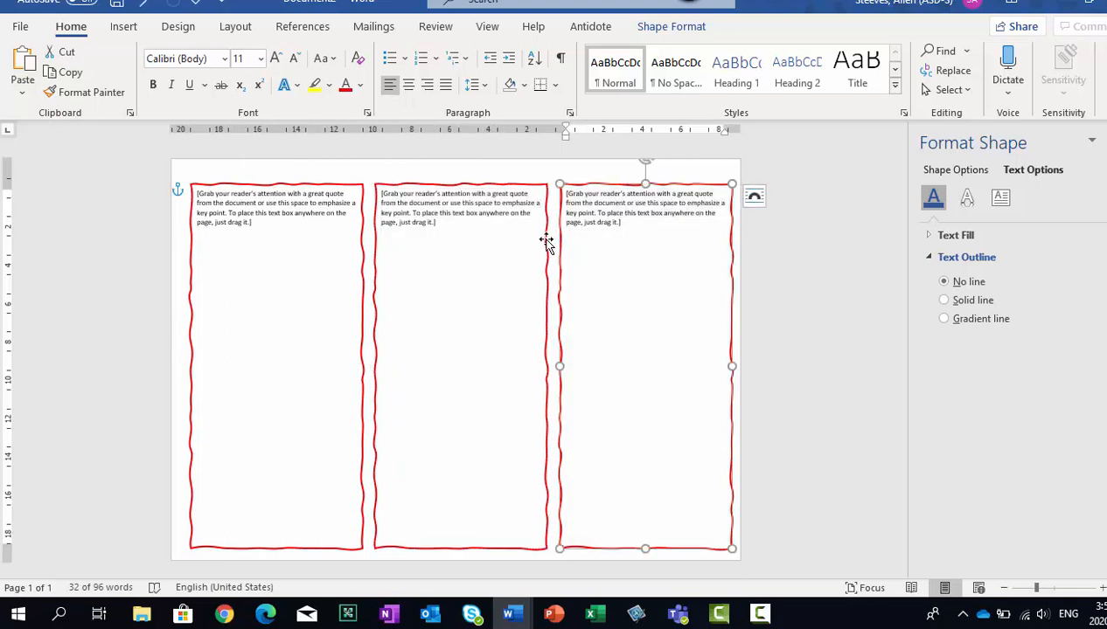
click(543, 240)
key(Left)
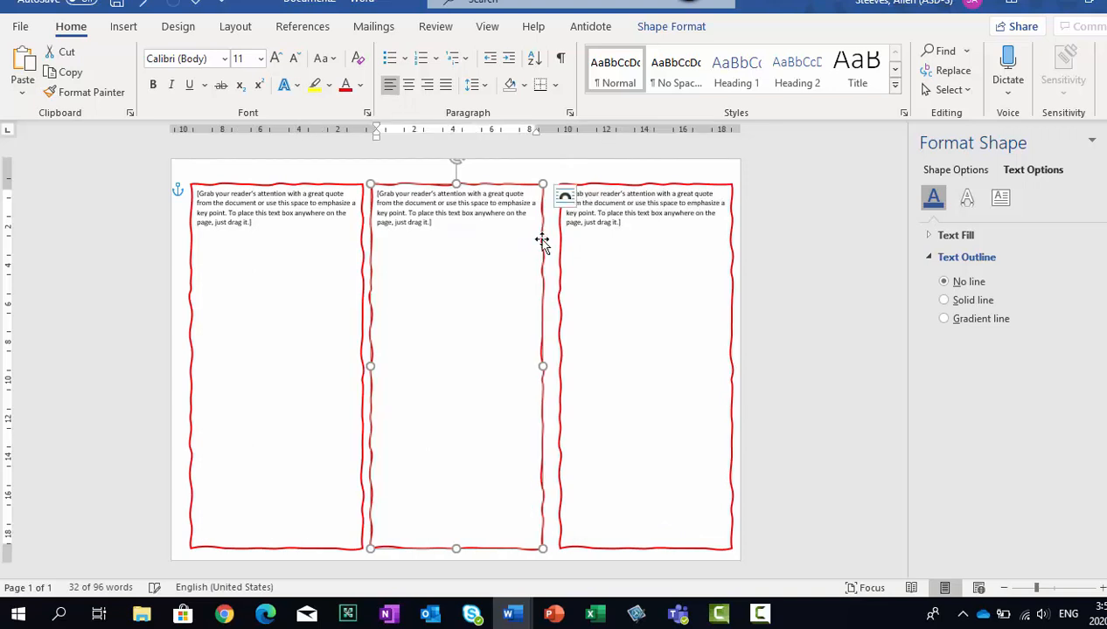
drag(542, 239, 549, 239)
Replace the placeholder text in the page's left text box with the sample text "ergsdfgsdg".
click(316, 218)
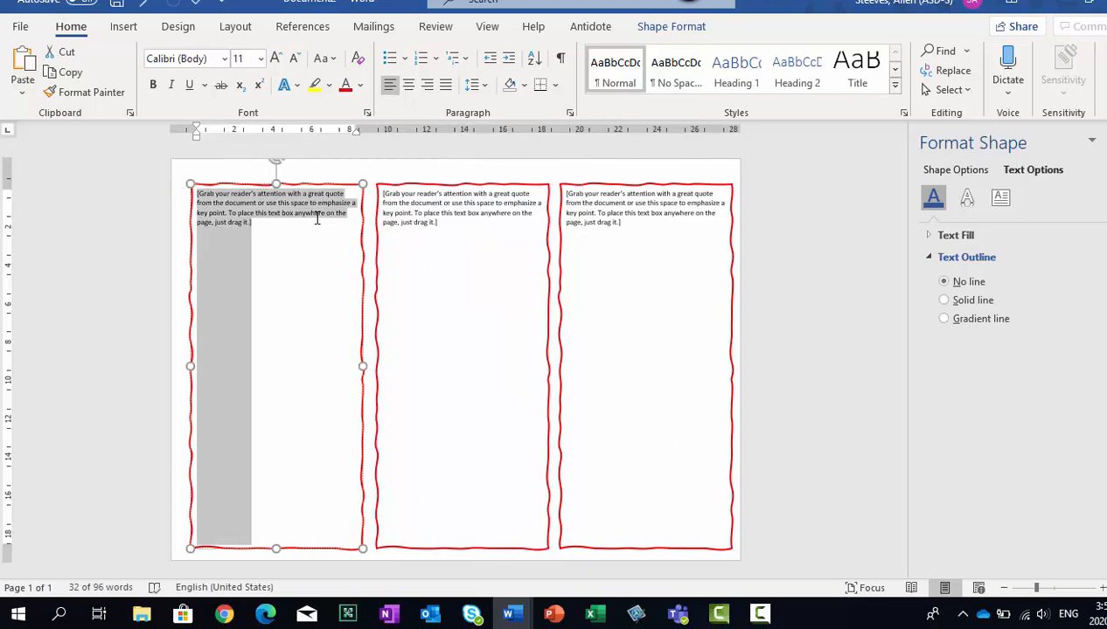
text(ergsdfgsdg)
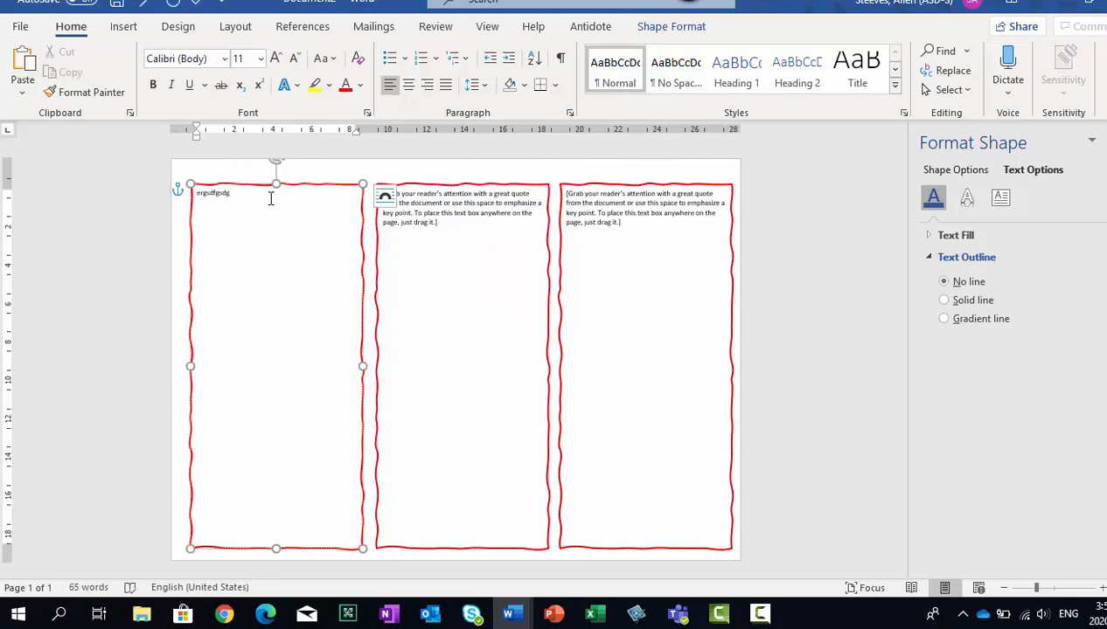
click(133, 29)
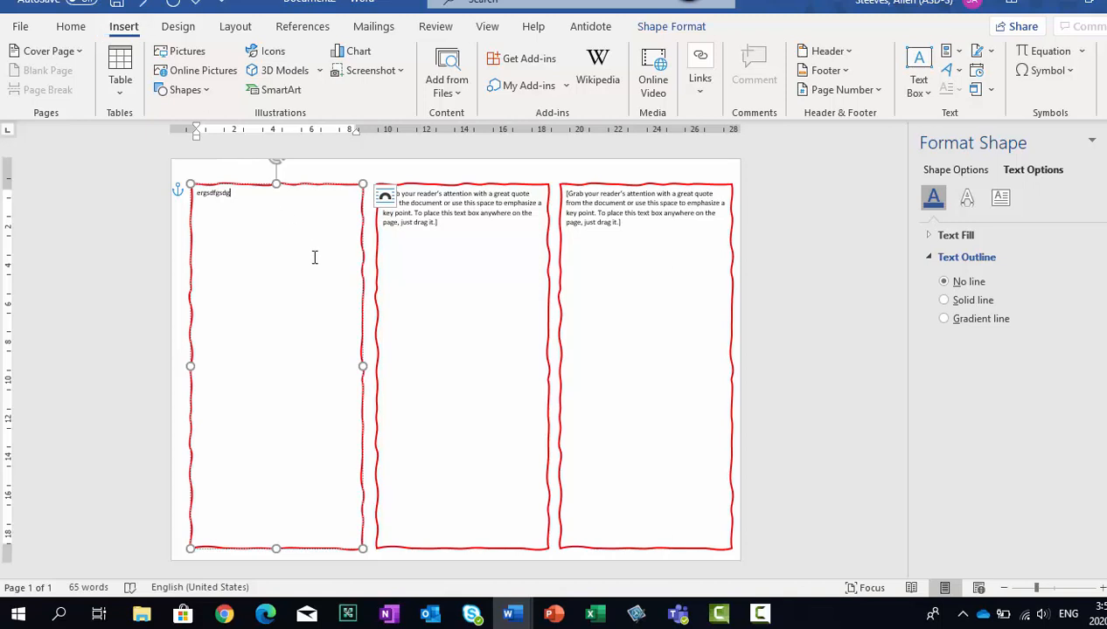
click(736, 506)
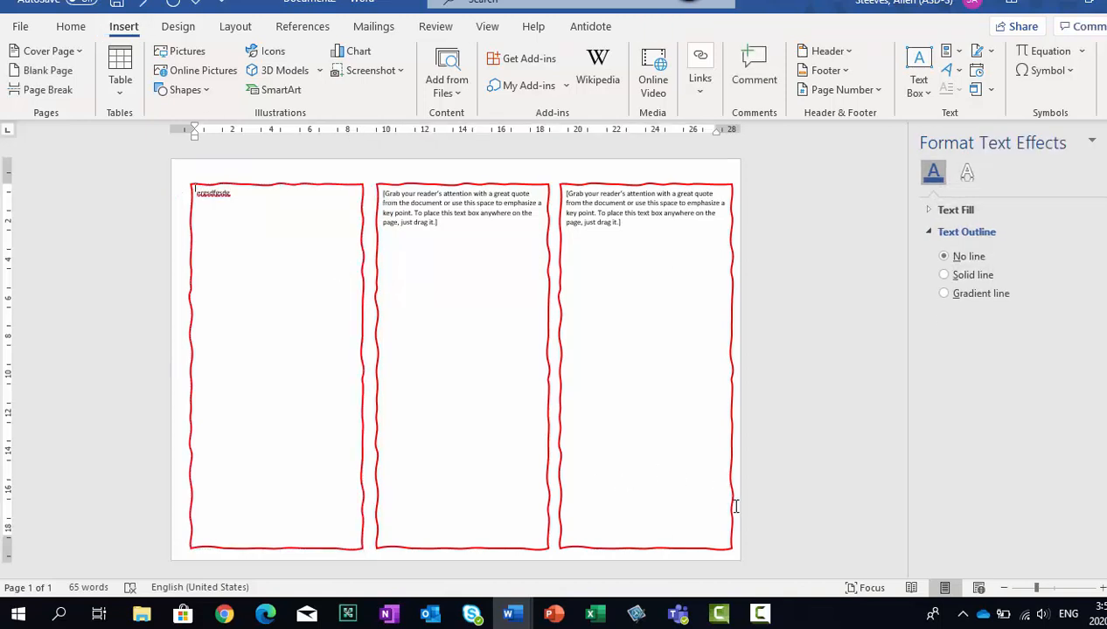
Insert a page break ahead of the three text boxes so a blank page precedes them.
key(ctrl+Return)
scroll(700, 507, down, 3)
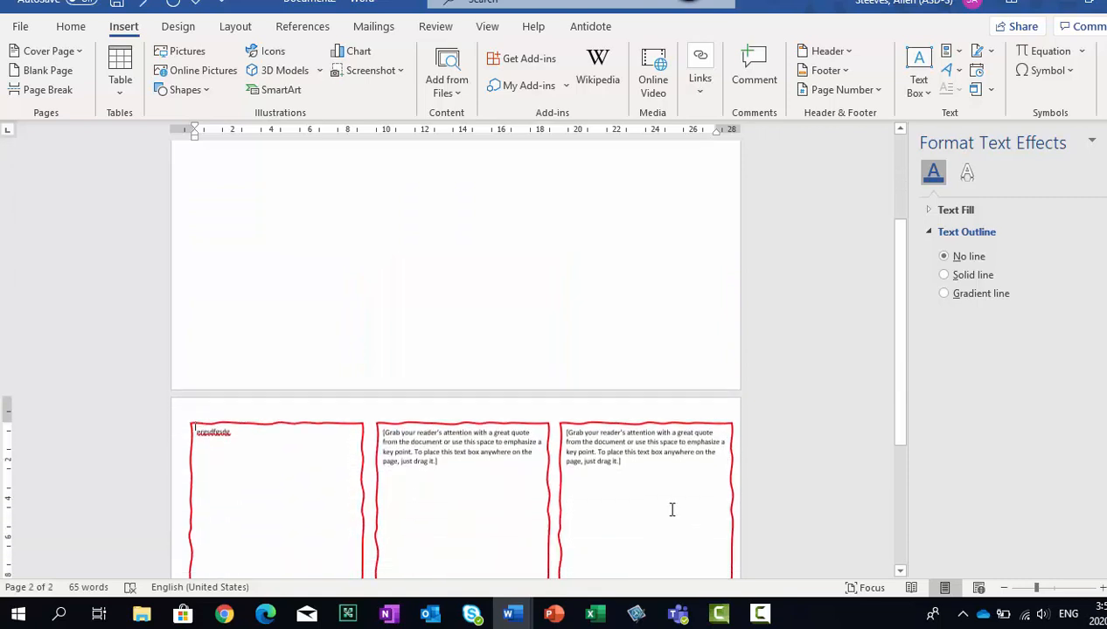
scroll(672, 510, down, 2)
Paste another copy of the text box and place it in the right third of the blank first page, near the top margin.
click(559, 481)
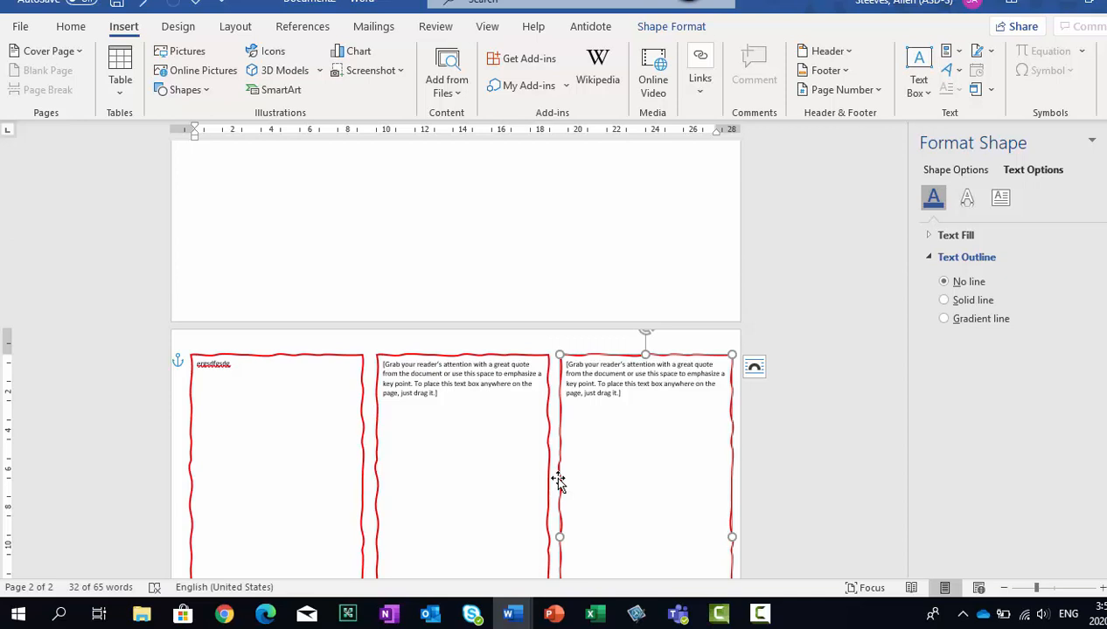
key(ctrl+v)
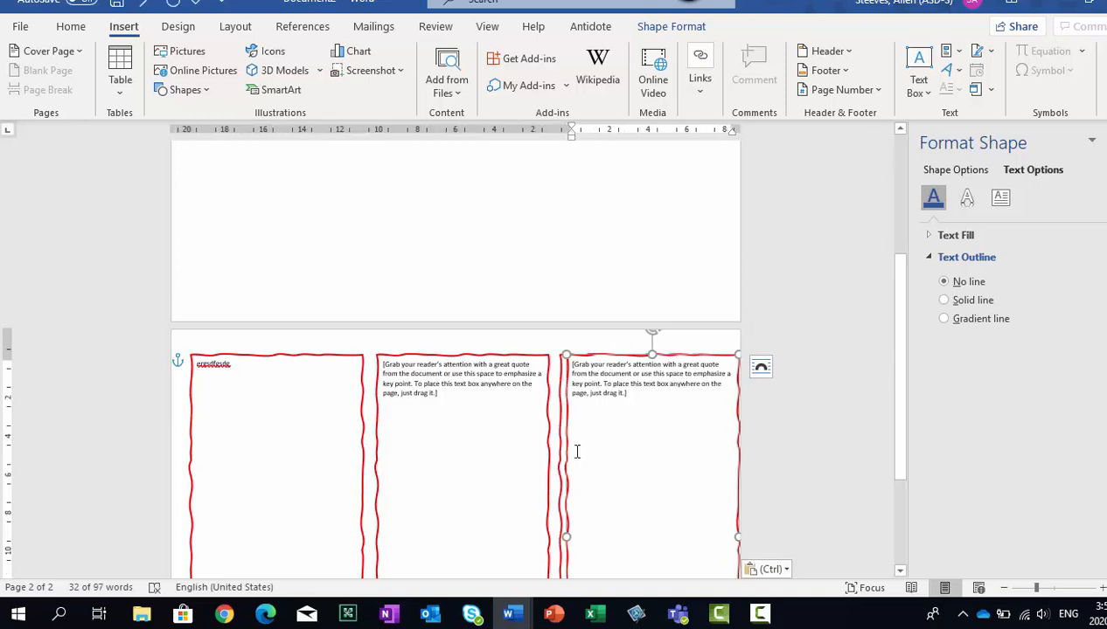
drag(567, 451, 562, 183)
scroll(741, 345, up, 3)
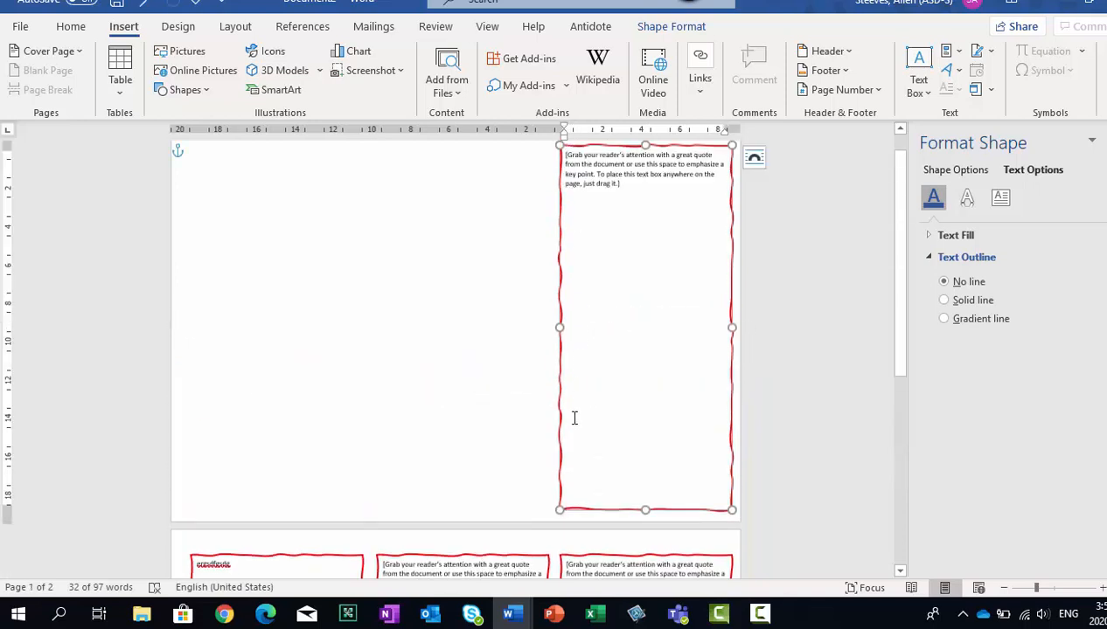
Duplicate the second page's left and middle text boxes together and place the copies on the first page, level with its right box.
click(503, 551)
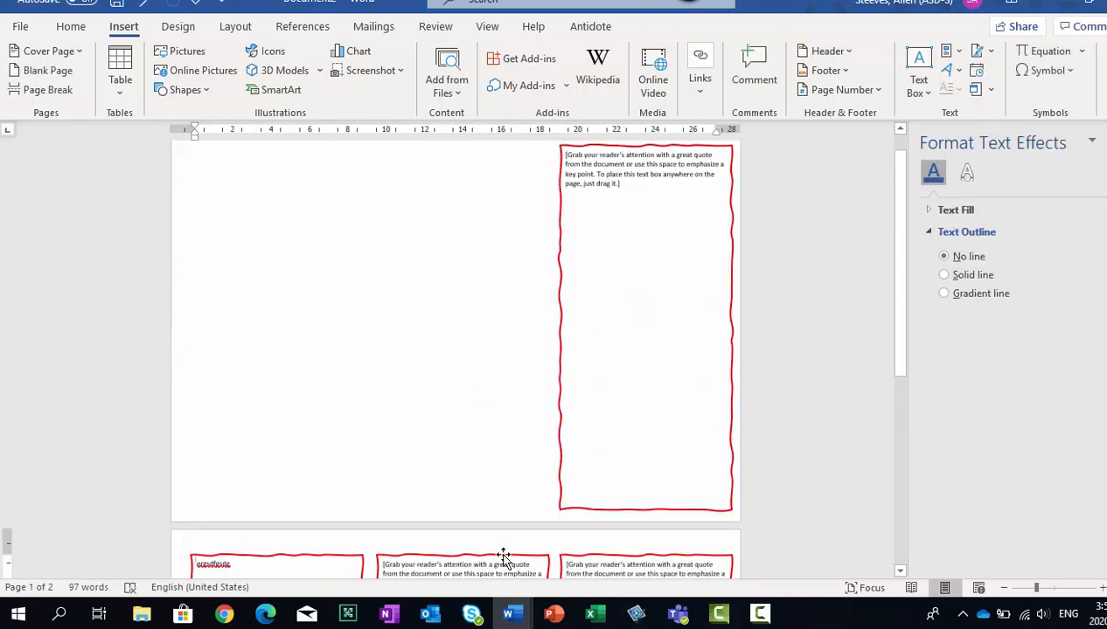
click(503, 556)
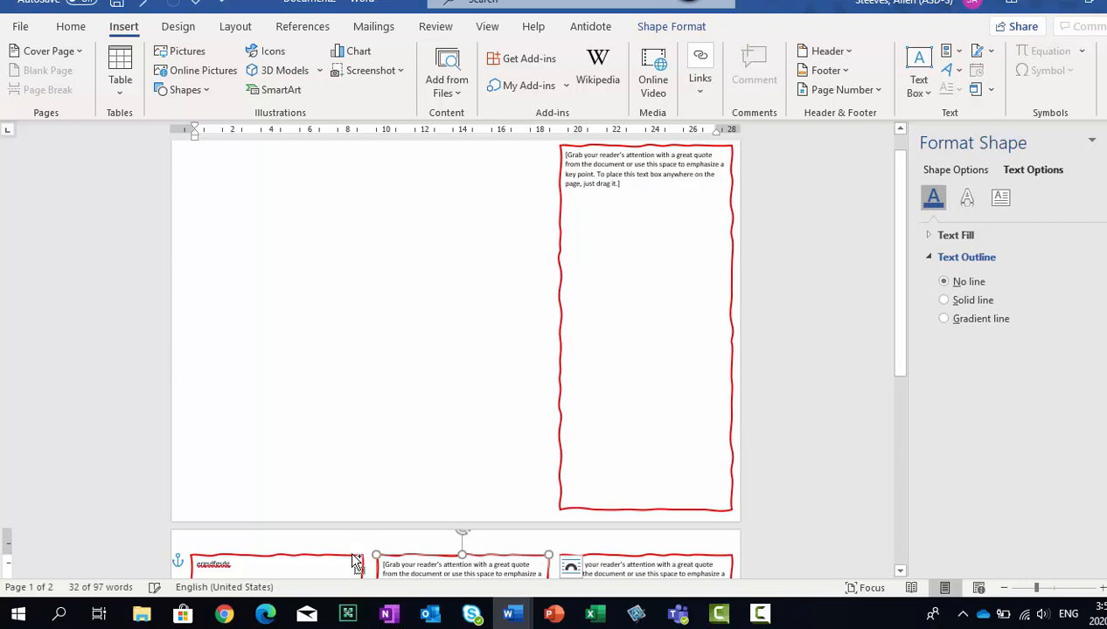
shift+click(356, 559)
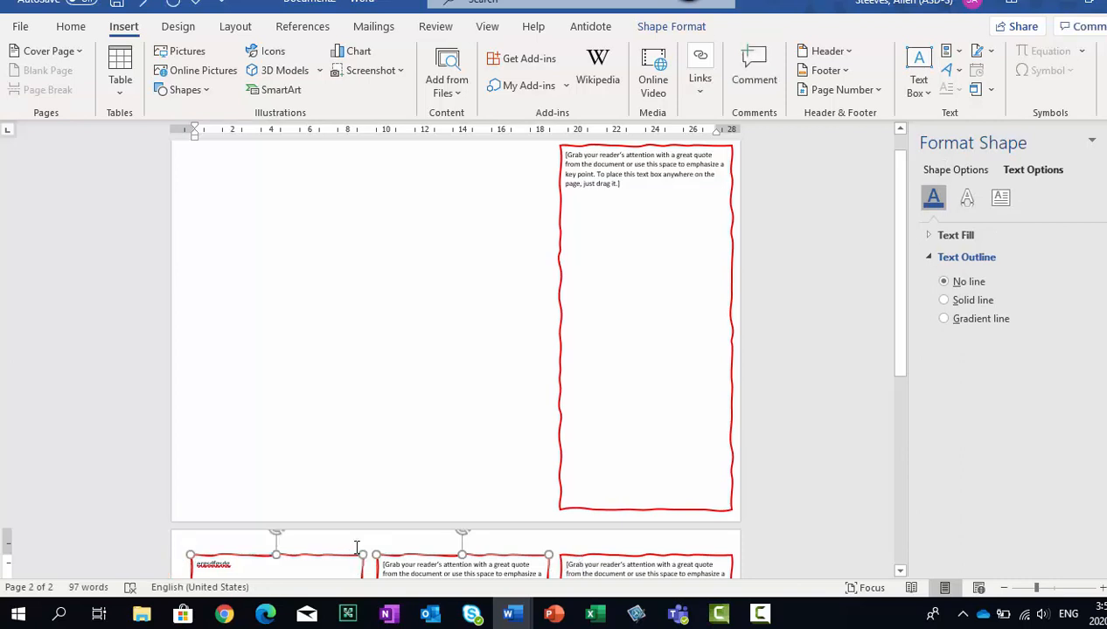
key(ctrl+v)
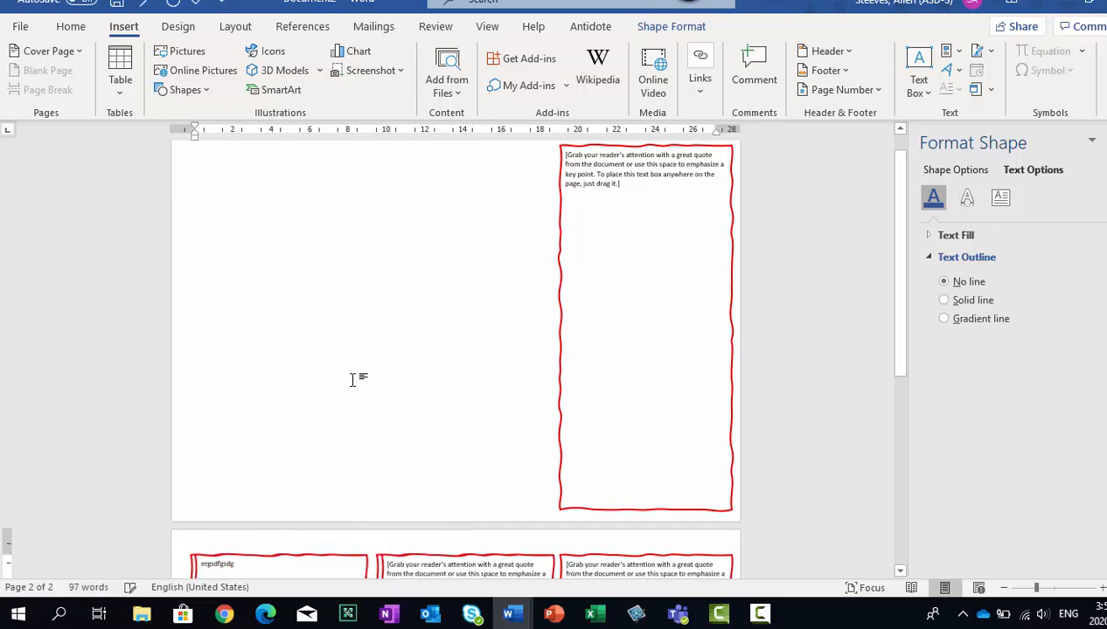
scroll(365, 377, down, 3)
drag(366, 354, 360, 175)
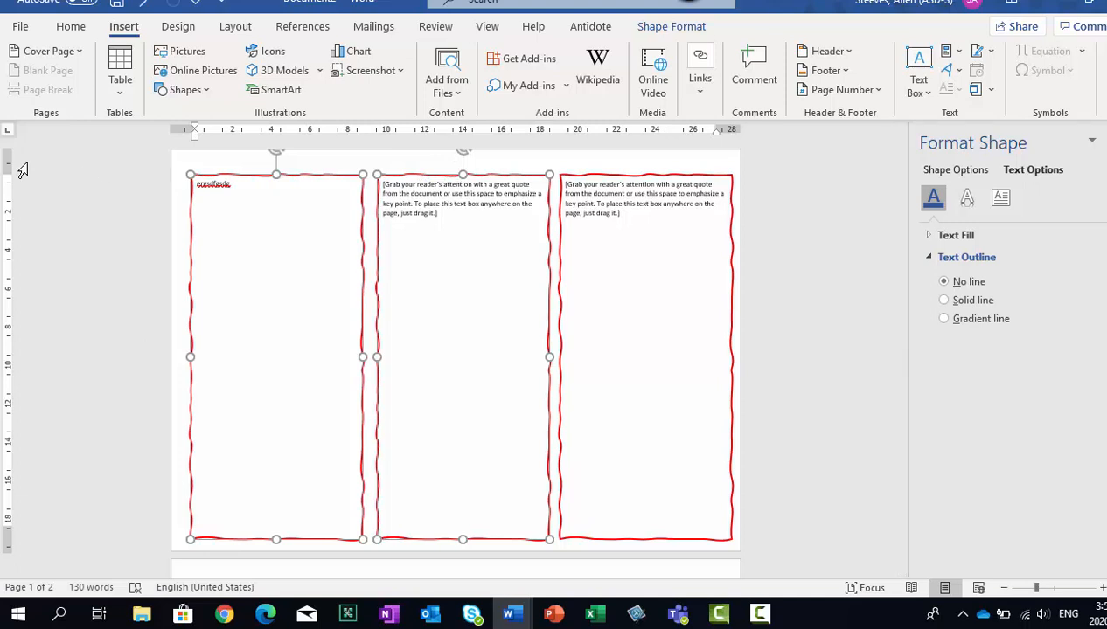
Reduce the top page margin by about 0.5 cm so the text boxes on both pages shift upward.
drag(7, 168, 6, 157)
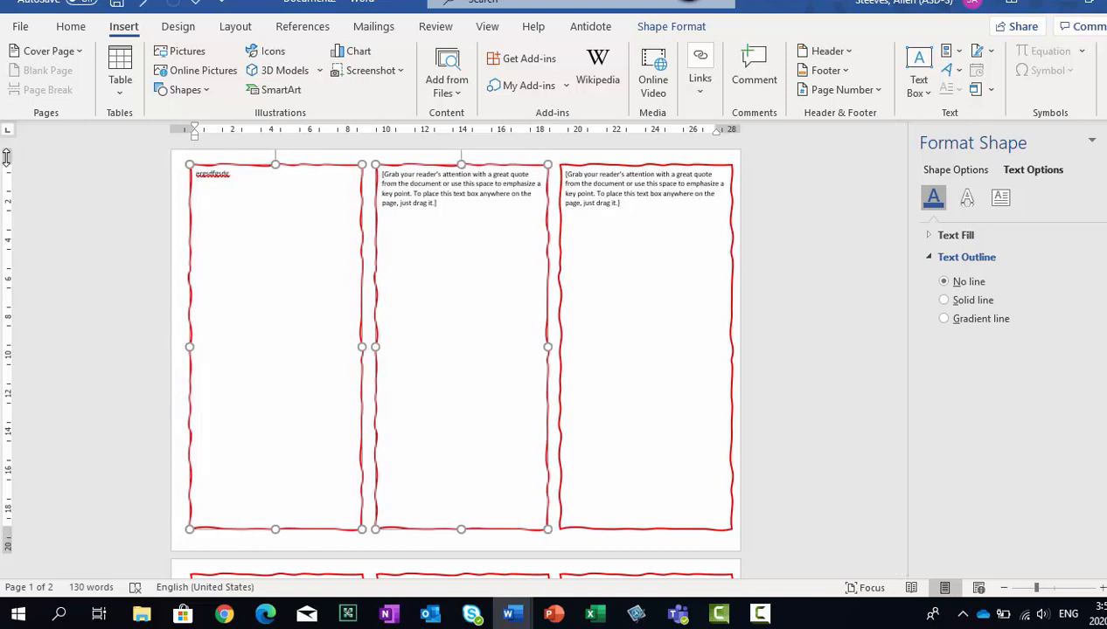
scroll(6, 157, down, 2)
scroll(6, 158, down, 2)
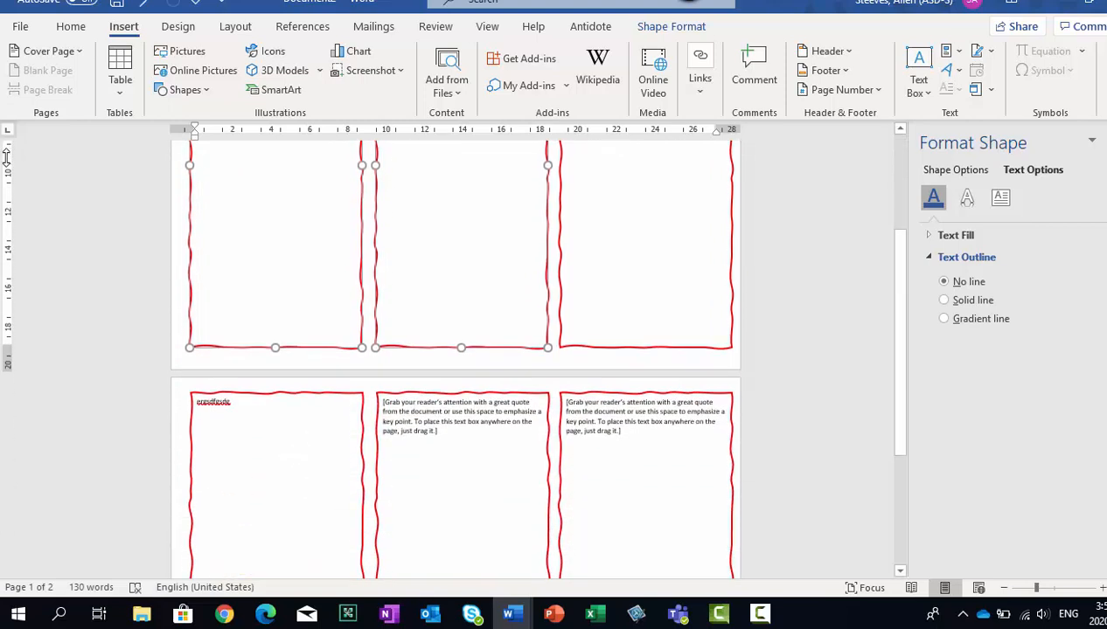
click(362, 412)
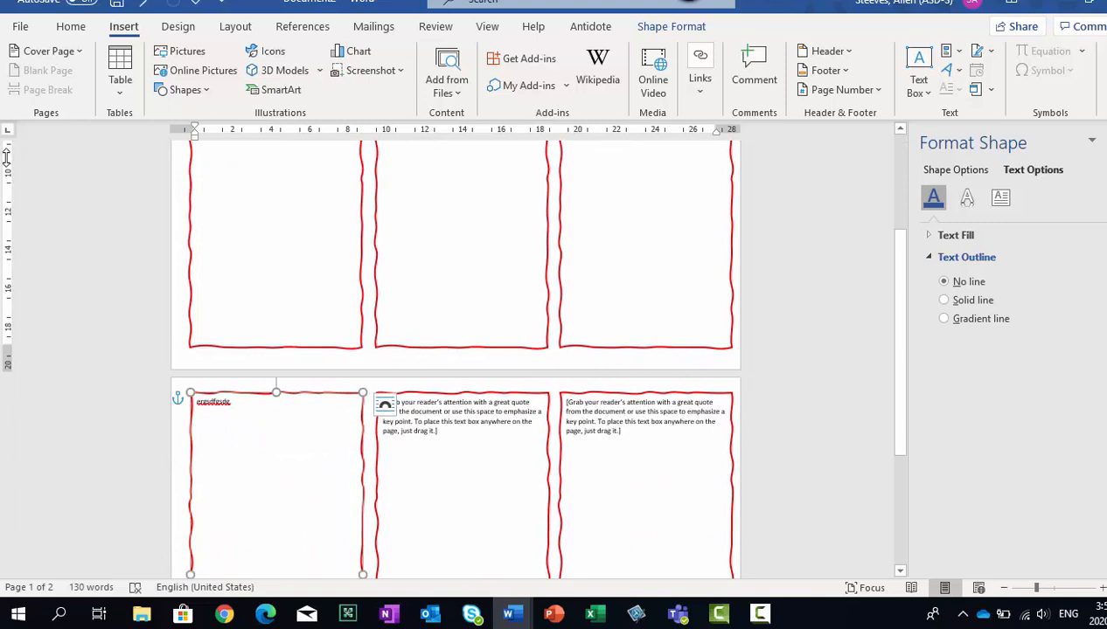
scroll(6, 158, down, 2)
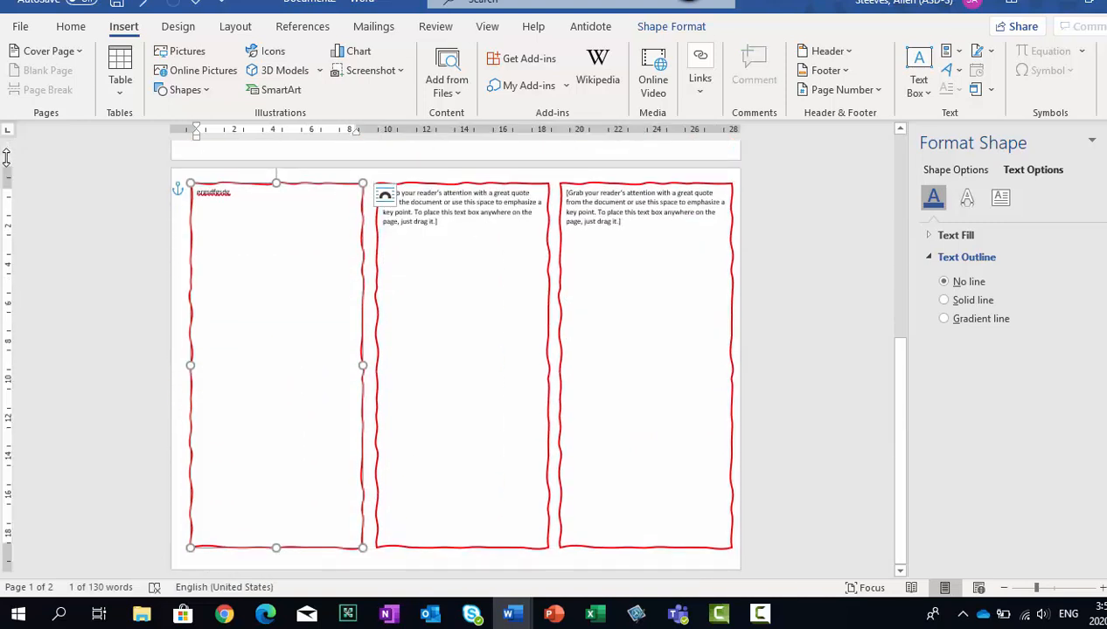
scroll(6, 157, up, 5)
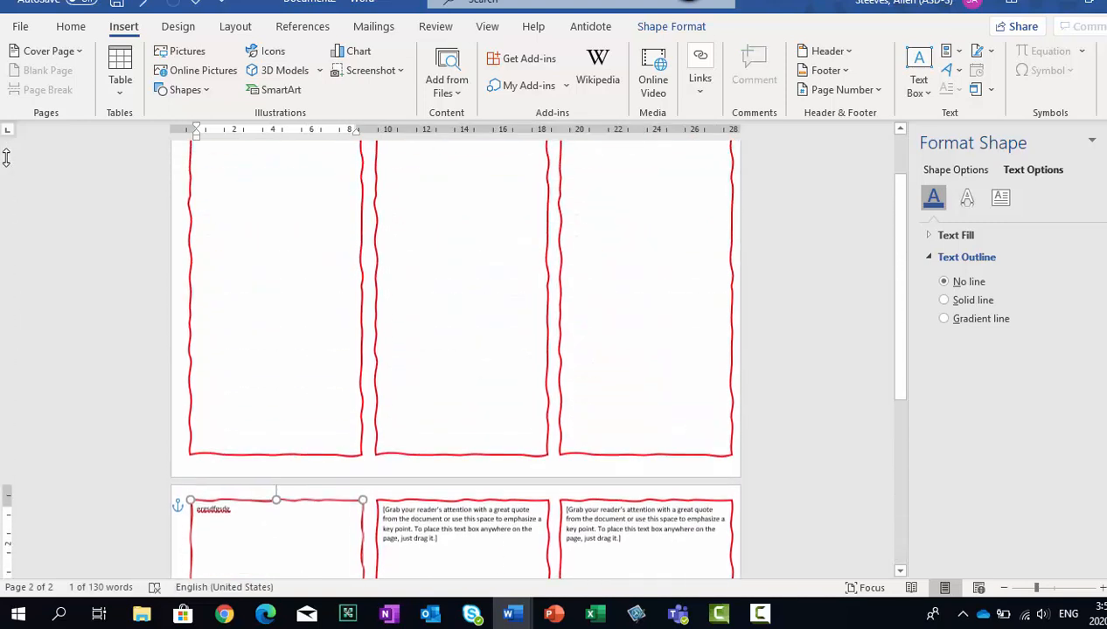
scroll(6, 157, down, 2)
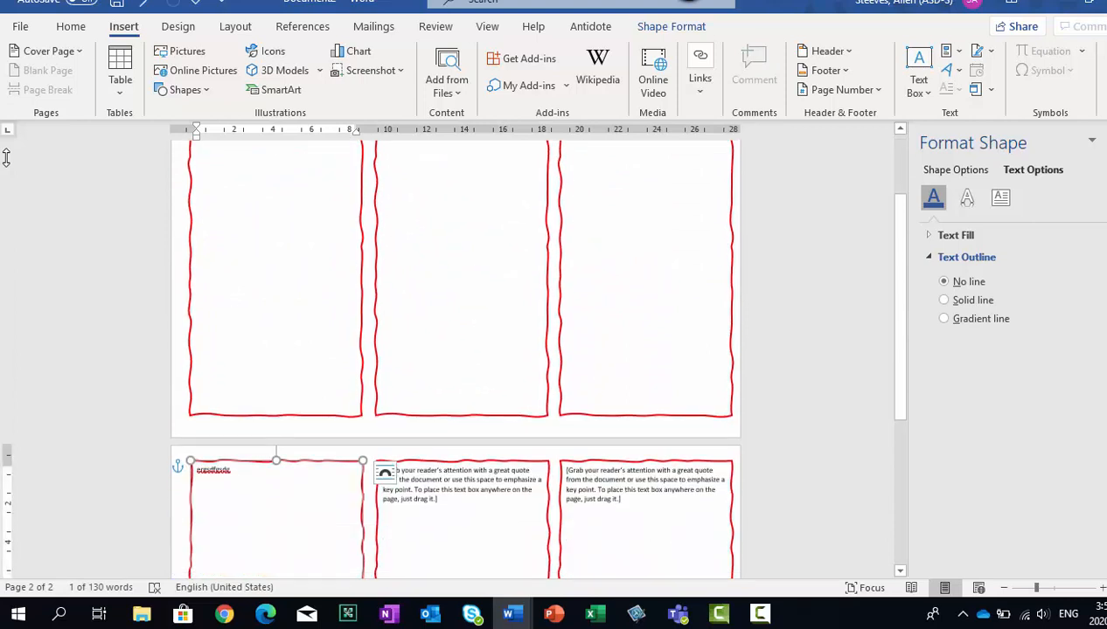
key(Tab)
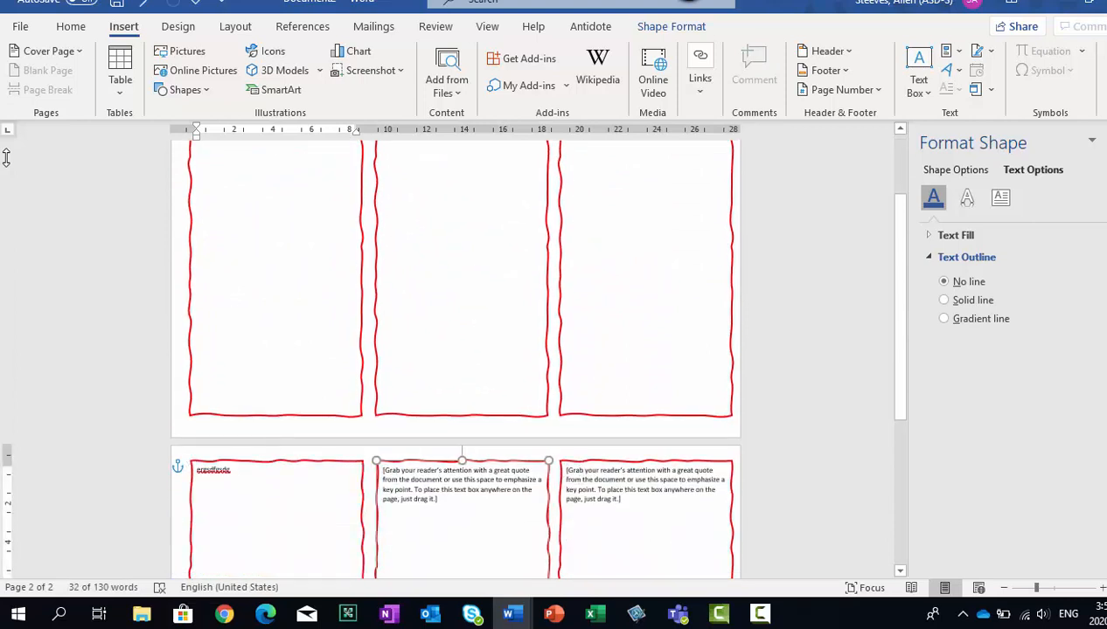
scroll(6, 157, down, 6)
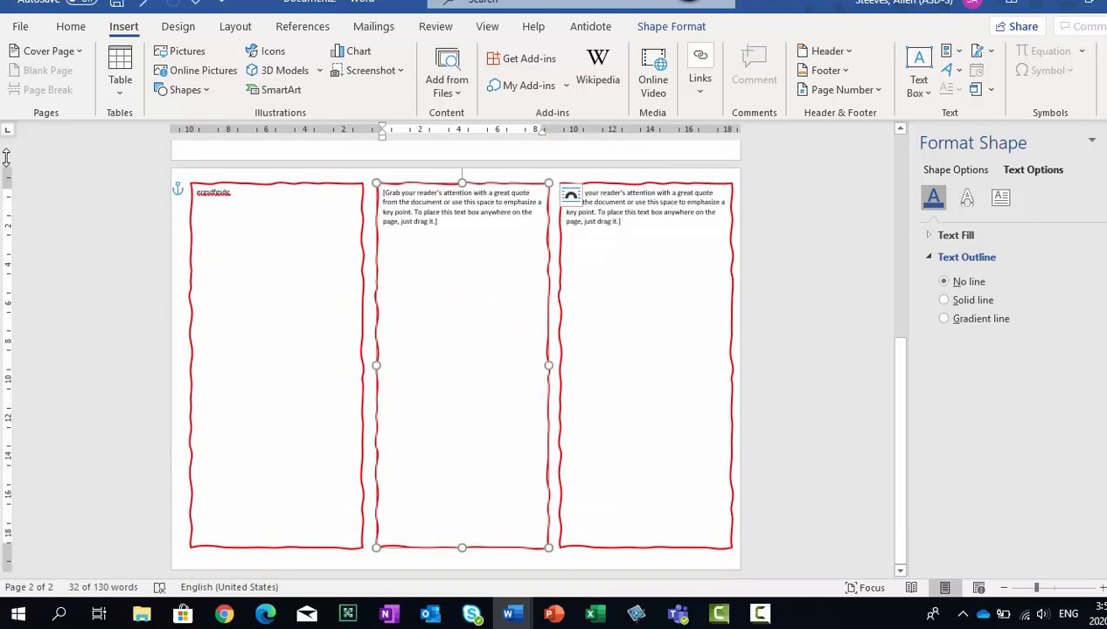